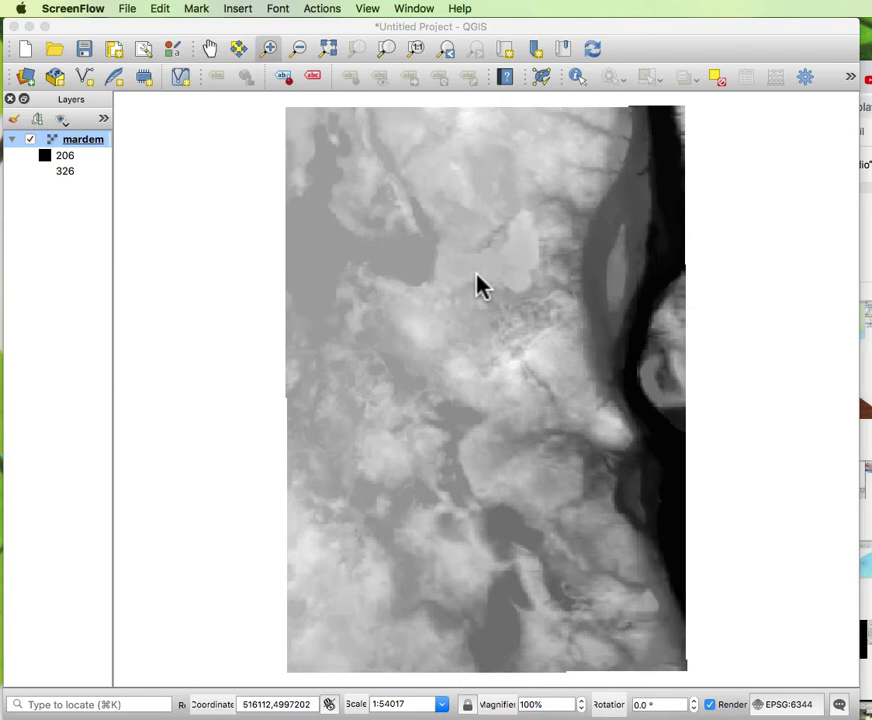
Build a Raster Calculator expression that multiplies the mardem@1 band by 3.28
{"action": "left_click", "coordinate": [484, 28]}
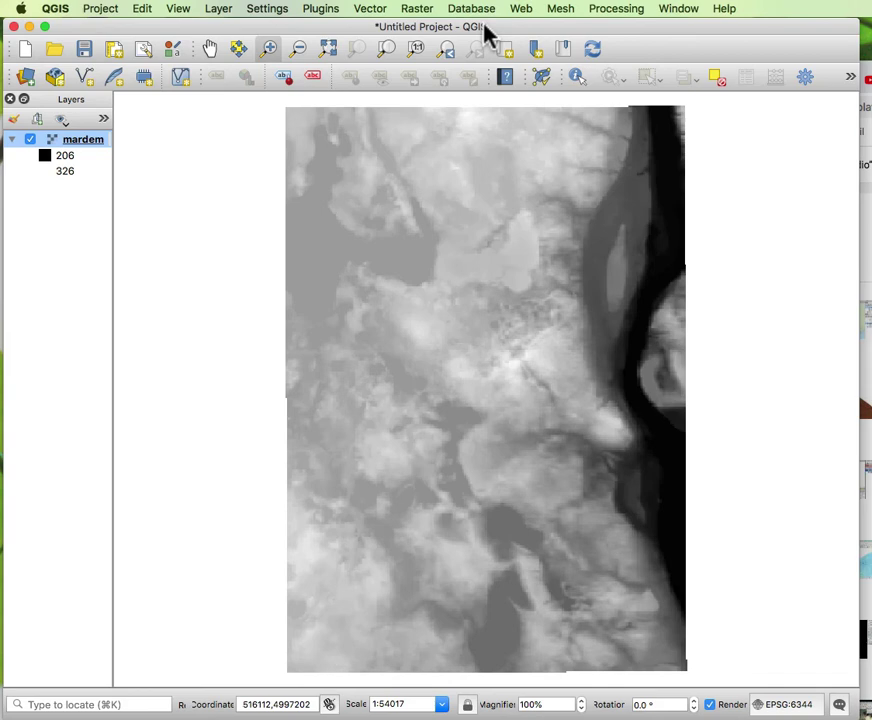
{"action": "left_click", "coordinate": [418, 10]}
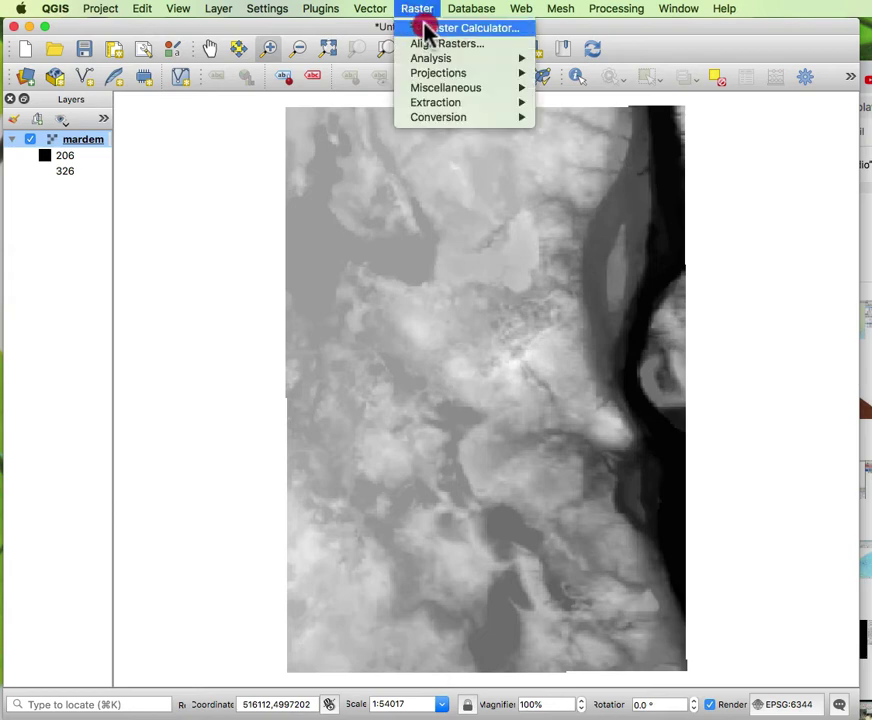
{"action": "left_click", "coordinate": [426, 29]}
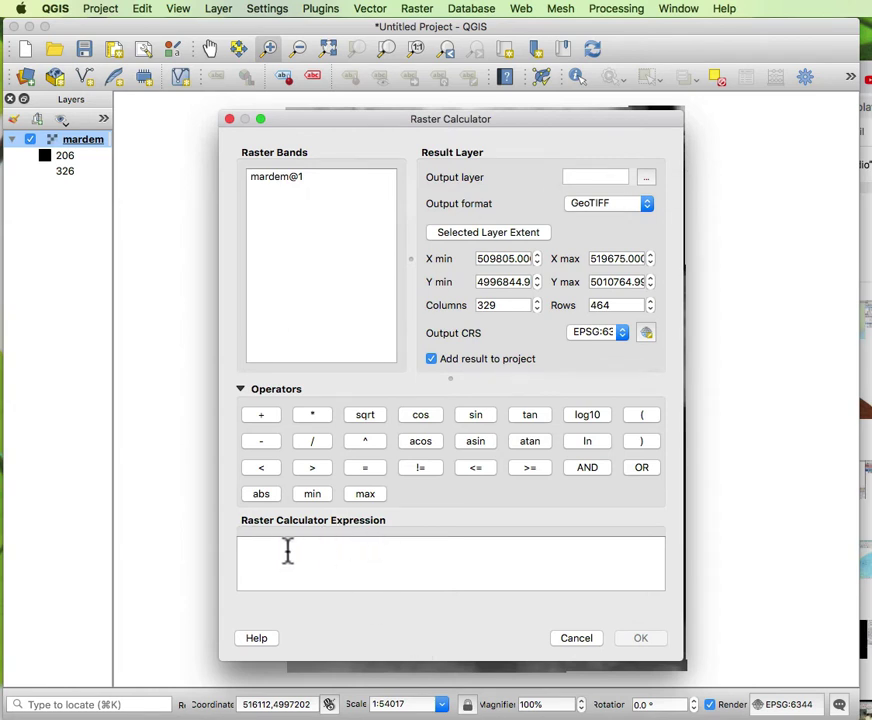
{"action": "double_click", "coordinate": [287, 180]}
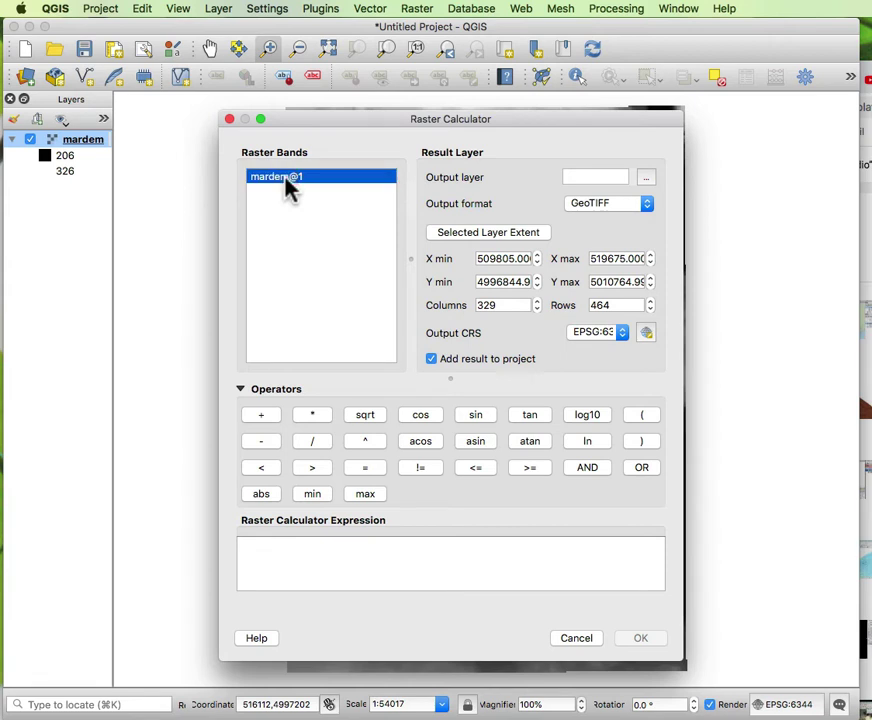
{"action": "left_click", "coordinate": [315, 415]}
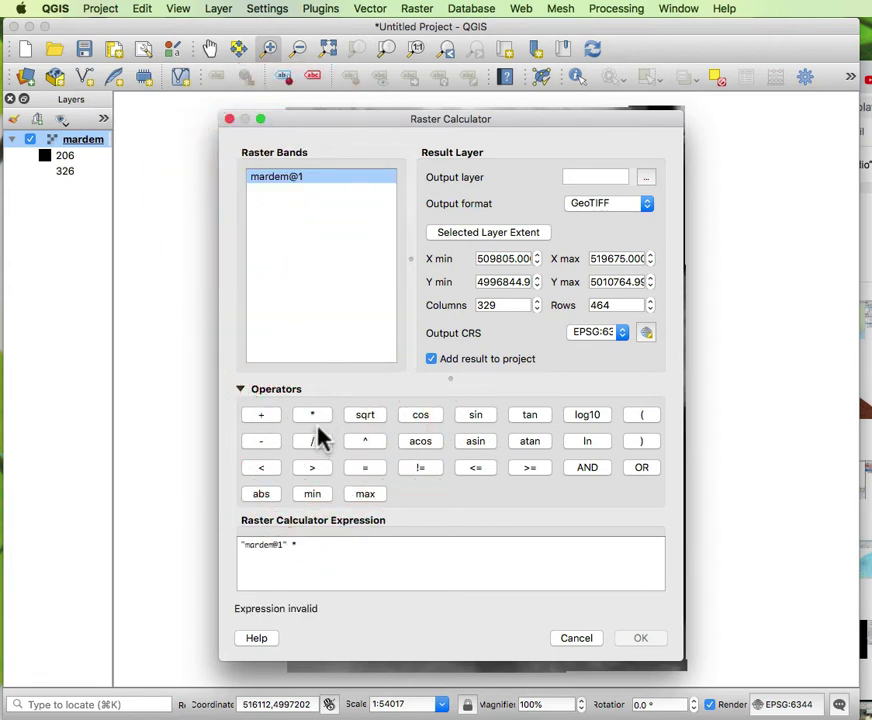
{"action": "left_click", "coordinate": [313, 565]}
{"action": "type", "text": "2"}
{"action": "key", "text": "BackSpace"}
{"action": "type", "text": "3.28"}
{"action": "left_click", "coordinate": [342, 550]}
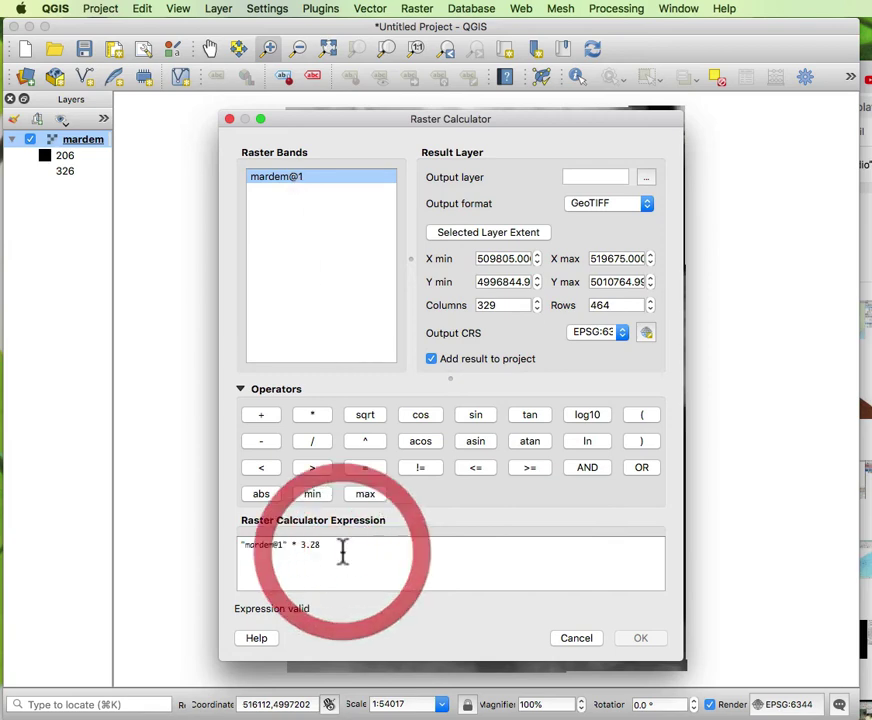
Name the calculator's output layer demfeet in the L10 folder and run the calculation
{"action": "left_click", "coordinate": [648, 178]}
{"action": "left_click", "coordinate": [524, 195]}
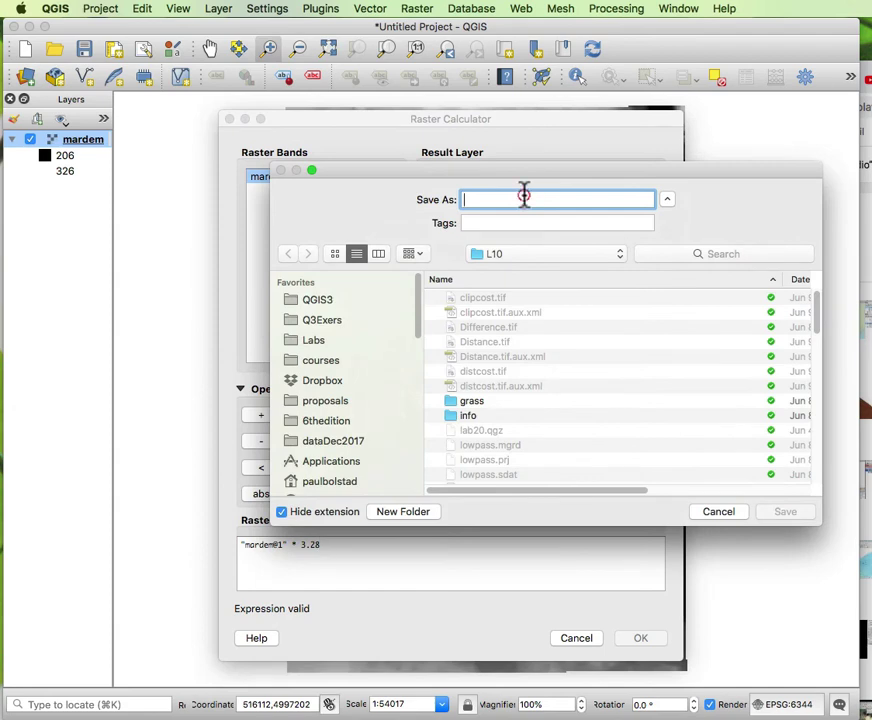
{"action": "type", "text": "demfeet"}
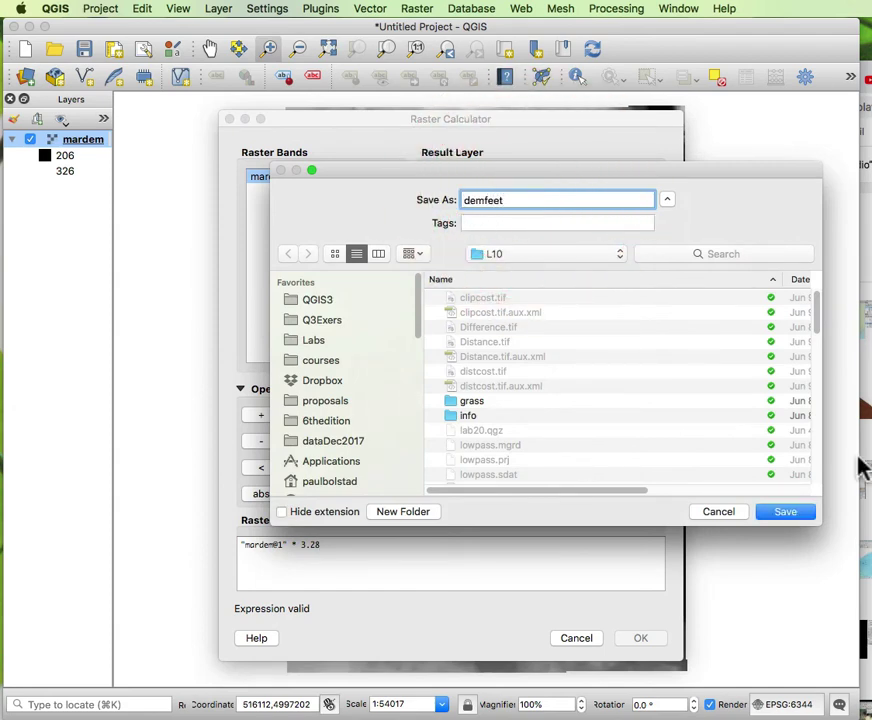
{"action": "left_click", "coordinate": [793, 513]}
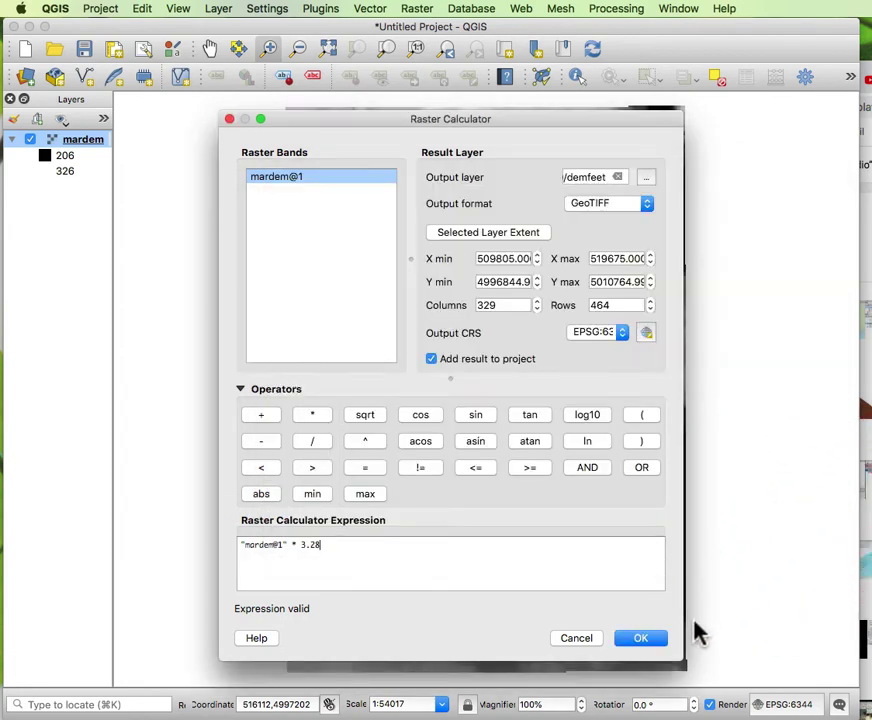
{"action": "left_click", "coordinate": [648, 644]}
{"action": "left_click", "coordinate": [648, 644]}
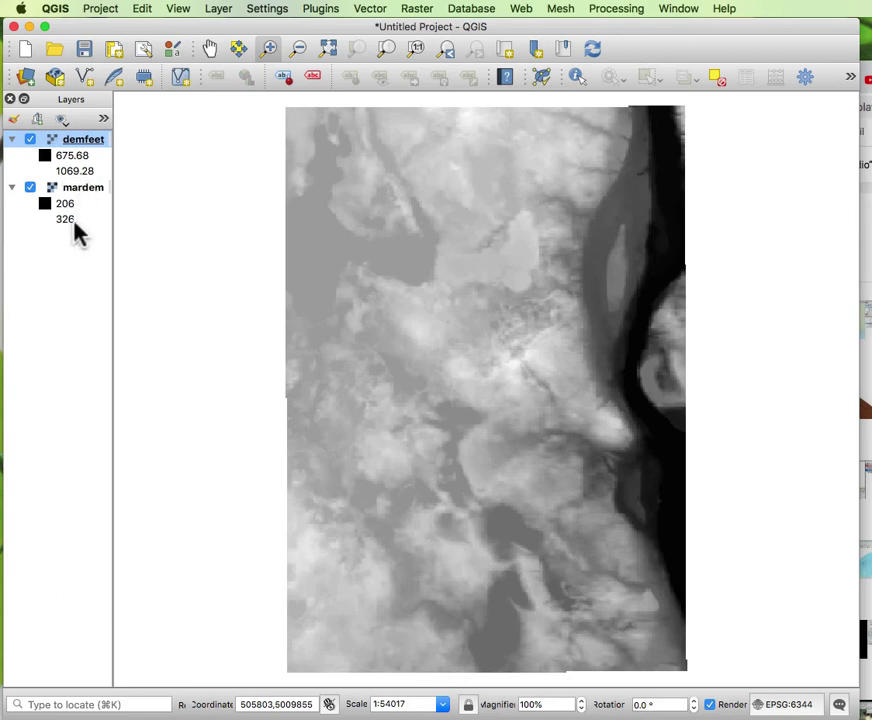
Remove the demfeet layer from the project
{"action": "right_click", "coordinate": [88, 143]}
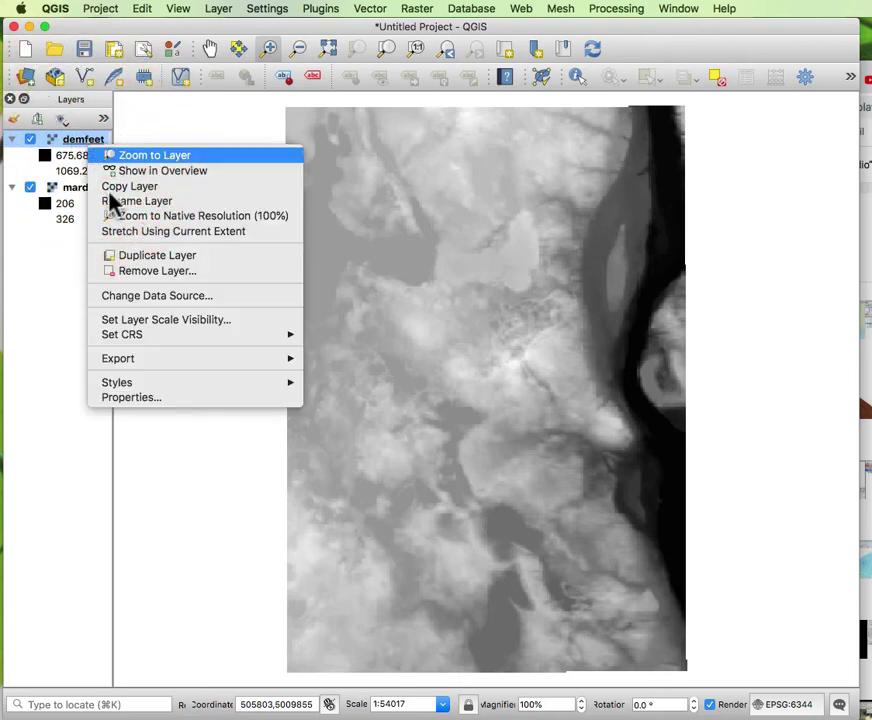
{"action": "left_click", "coordinate": [143, 272]}
{"action": "left_click", "coordinate": [502, 387]}
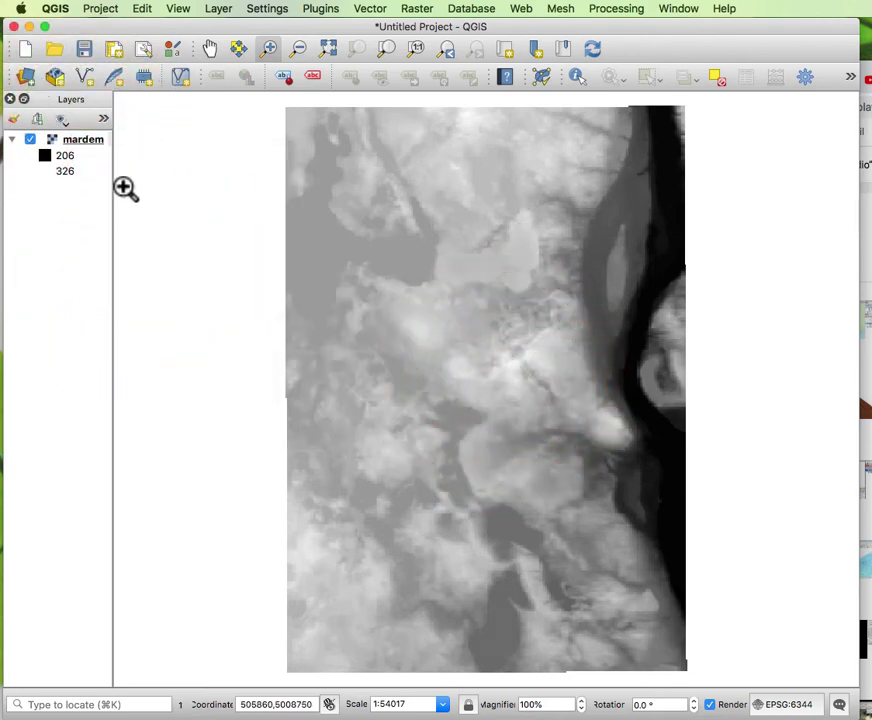
Start a Hillshade analysis of the mardem layer and set its Z factor to 3
{"action": "left_click", "coordinate": [414, 12]}
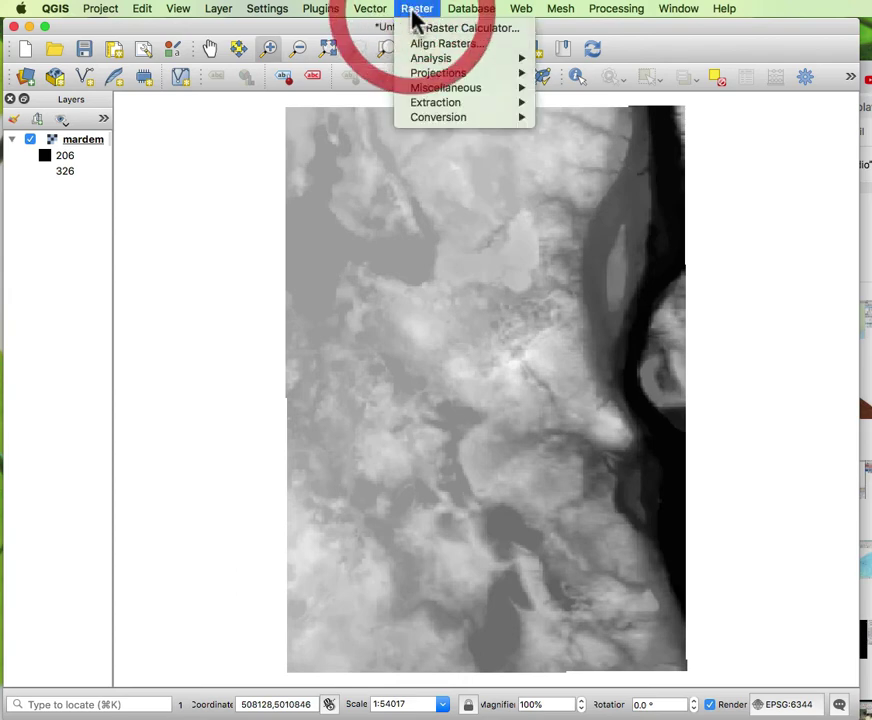
{"action": "mouse_move", "coordinate": [455, 62]}
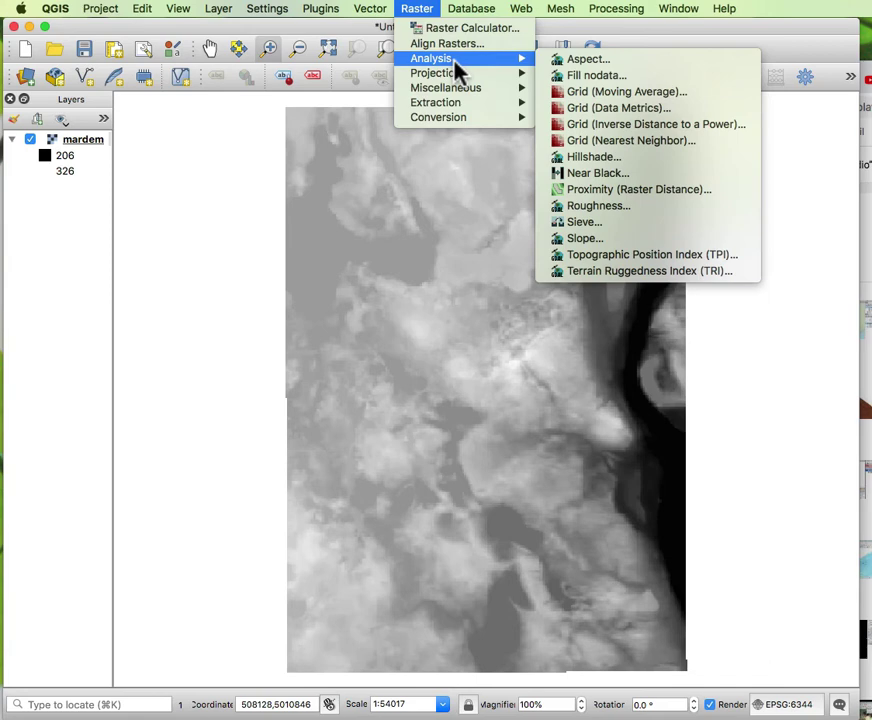
{"action": "left_click", "coordinate": [592, 160]}
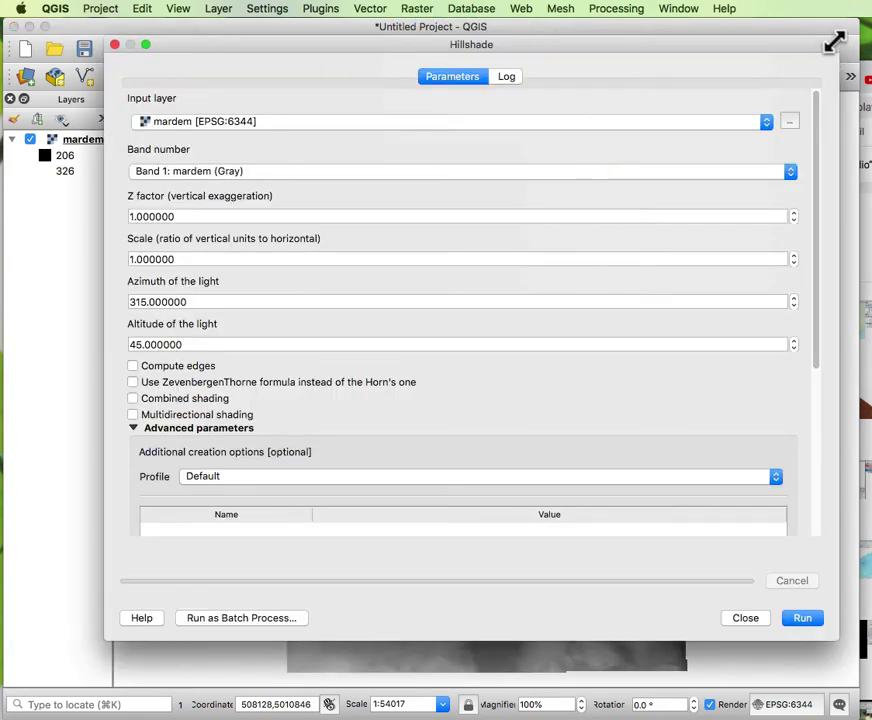
{"action": "left_click_drag", "start_coordinate": [835, 42], "coordinate": [743, 31]}
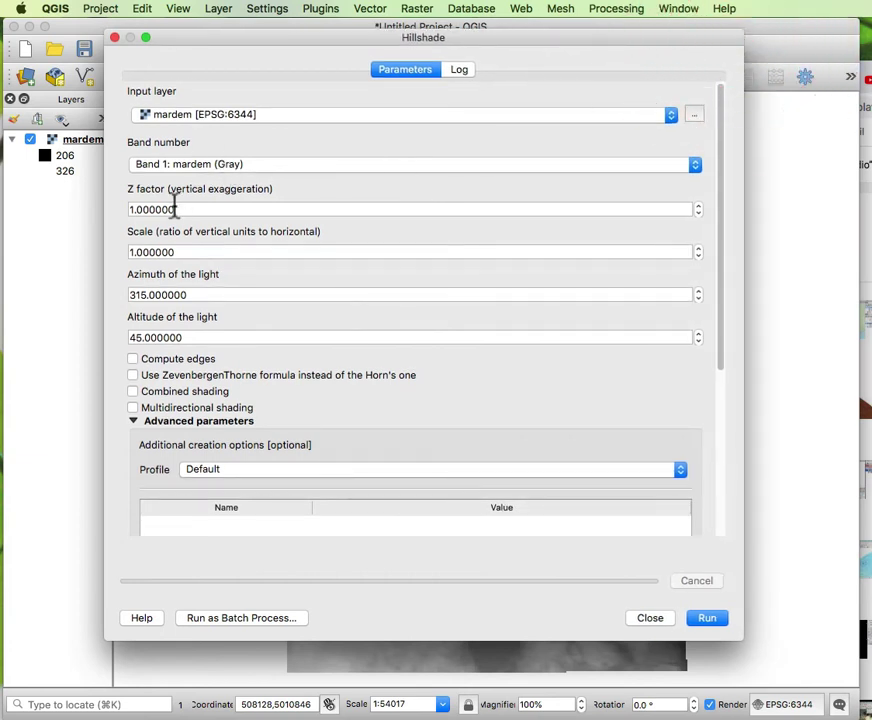
{"action": "left_click", "coordinate": [131, 209]}
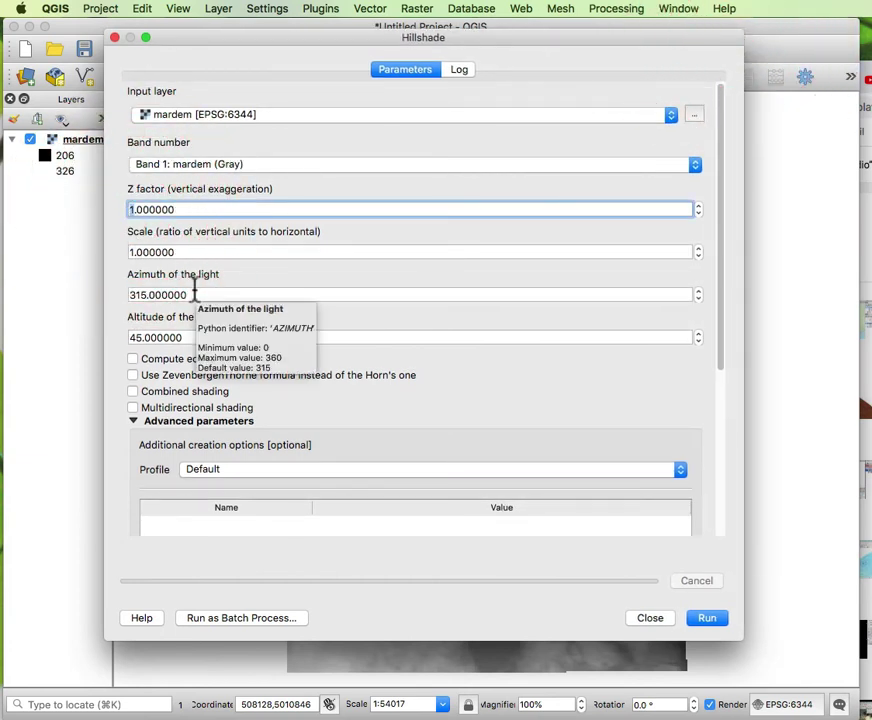
{"action": "key", "text": "Delete"}
{"action": "type", "text": "3"}
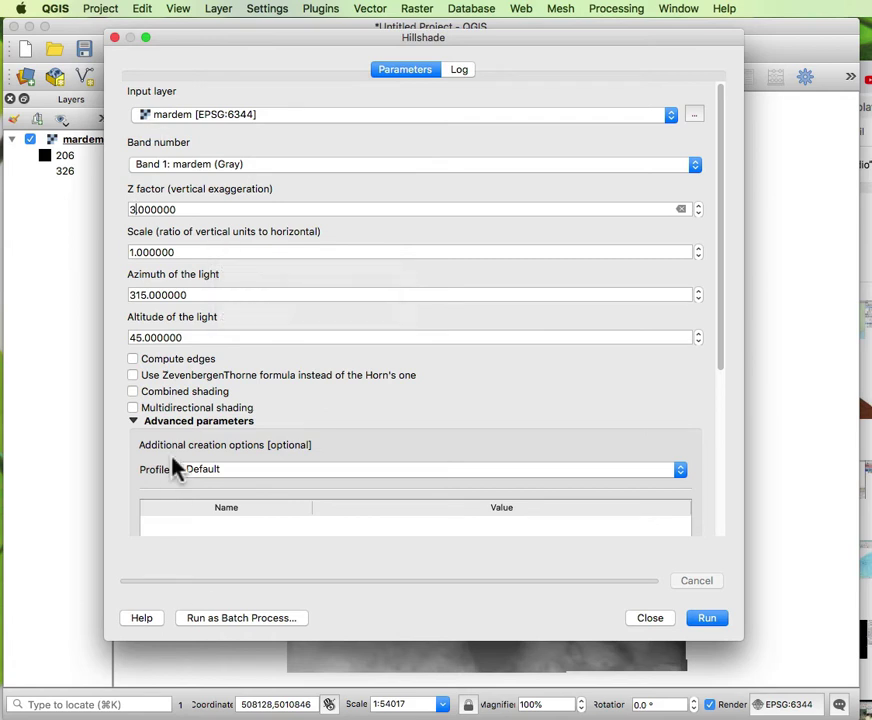
Set the hillshade's light altitude to 25, run it to a temporary file and close the dialog
{"action": "left_click", "coordinate": [136, 337]}
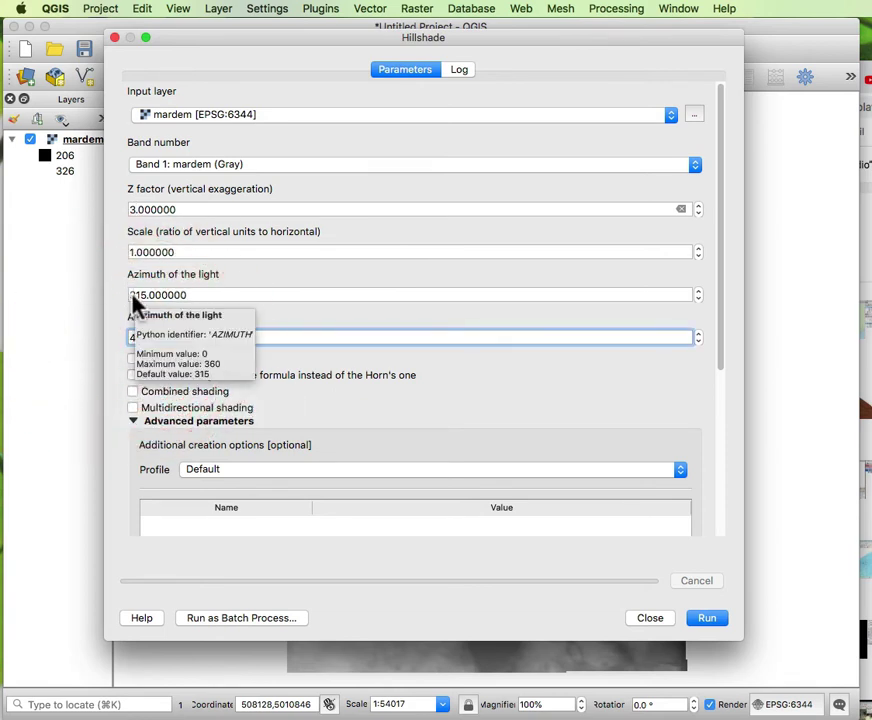
{"action": "left_click", "coordinate": [136, 337]}
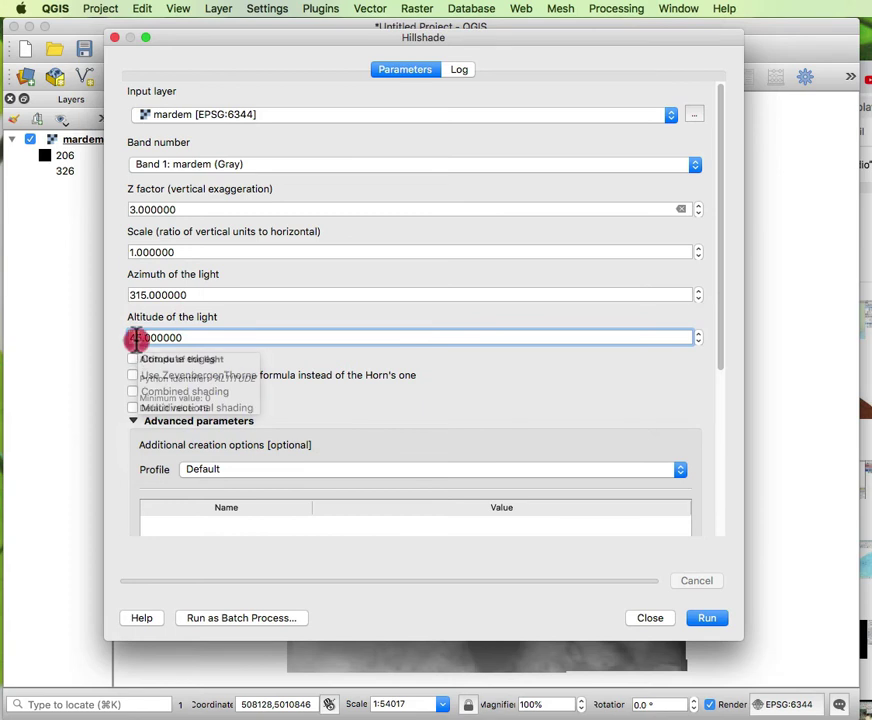
{"action": "double_click", "coordinate": [132, 338]}
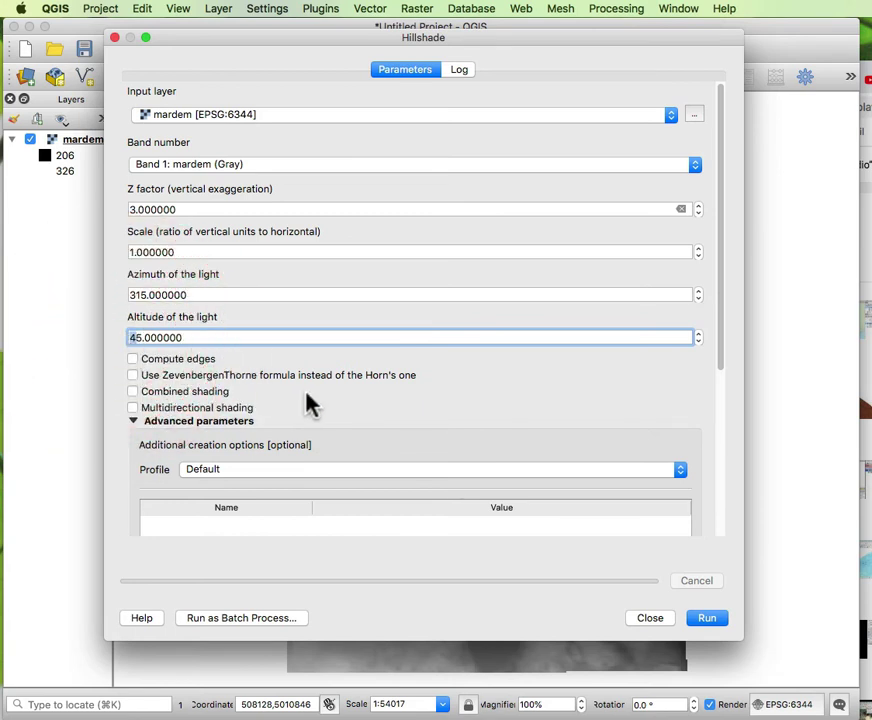
{"action": "type", "text": "2"}
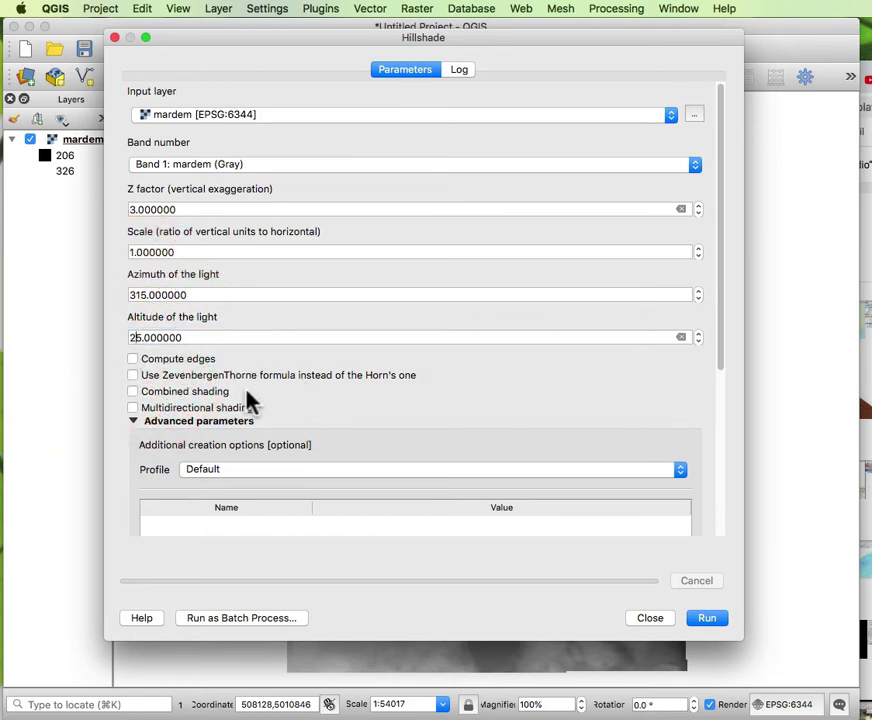
{"action": "scroll", "coordinate": [210, 409], "scroll_direction": "down", "scroll_amount": 5}
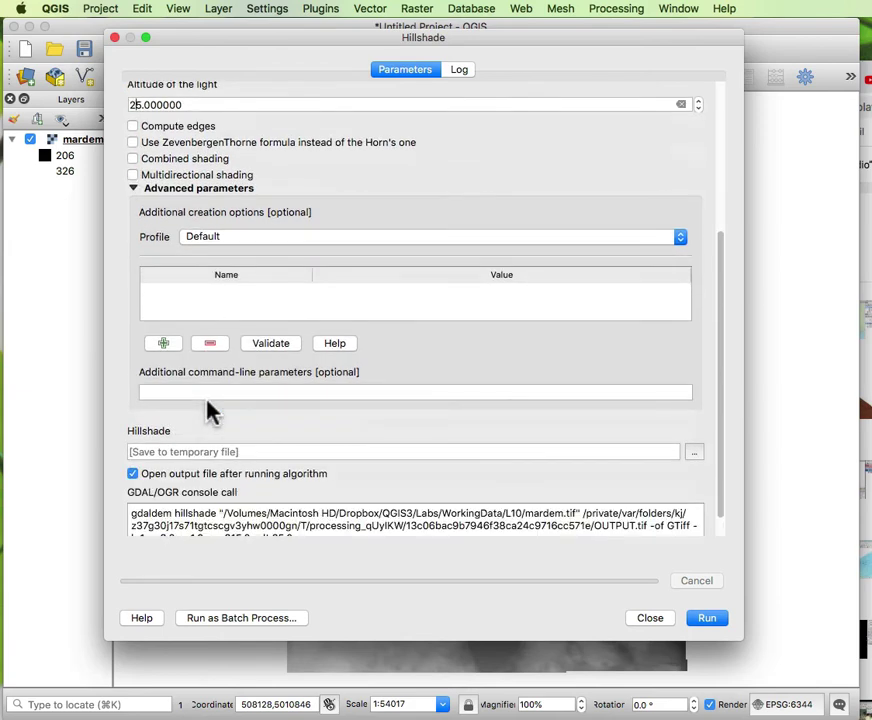
{"action": "scroll", "coordinate": [210, 409], "scroll_direction": "down", "scroll_amount": 1}
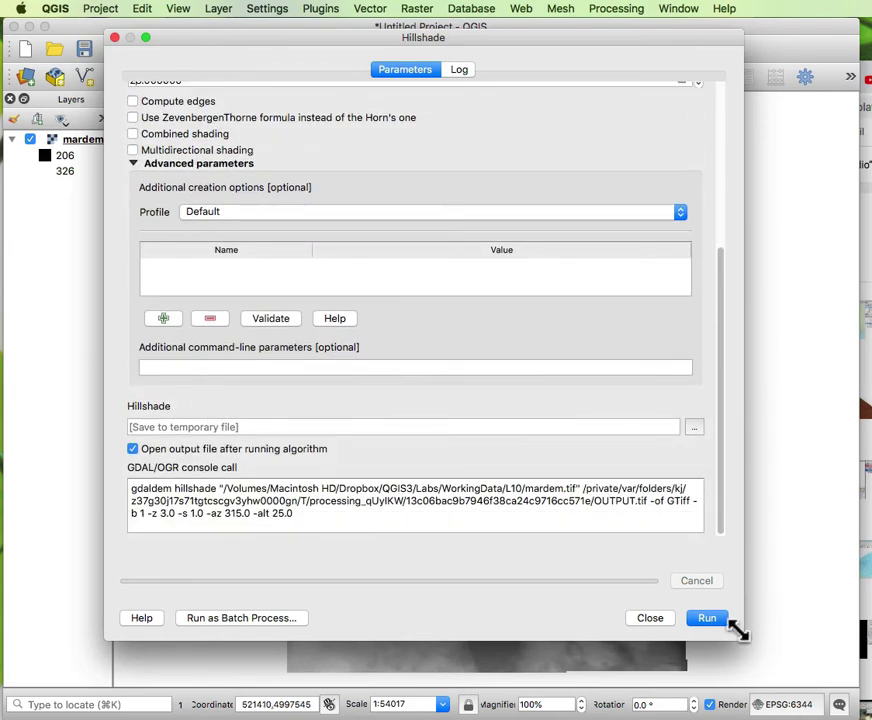
{"action": "left_click", "coordinate": [707, 617]}
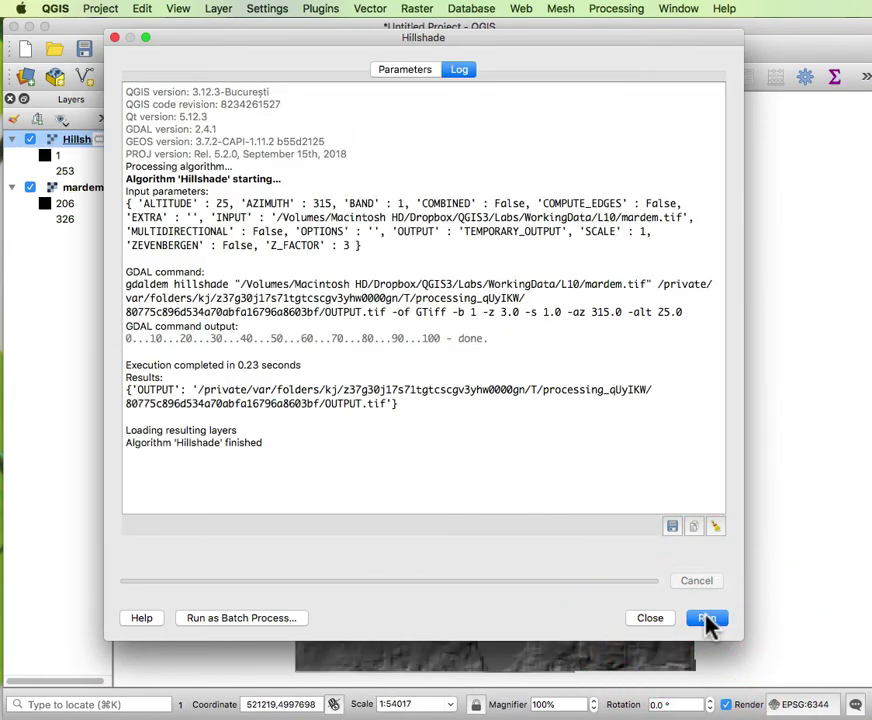
{"action": "left_click", "coordinate": [114, 38]}
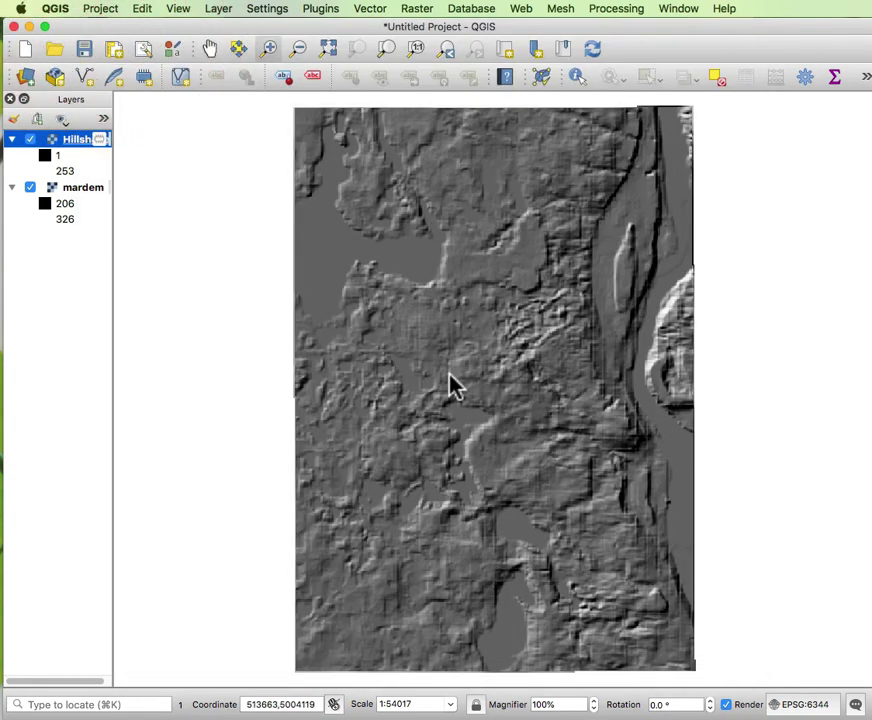
Remove the hillshade layer from the project
{"action": "right_click", "coordinate": [78, 143]}
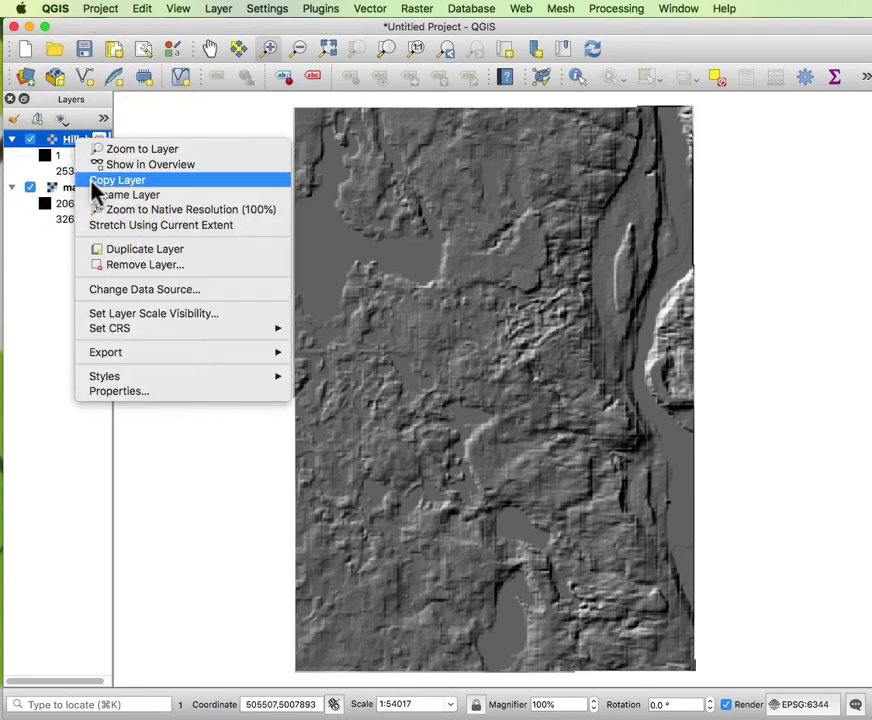
{"action": "left_click", "coordinate": [142, 266]}
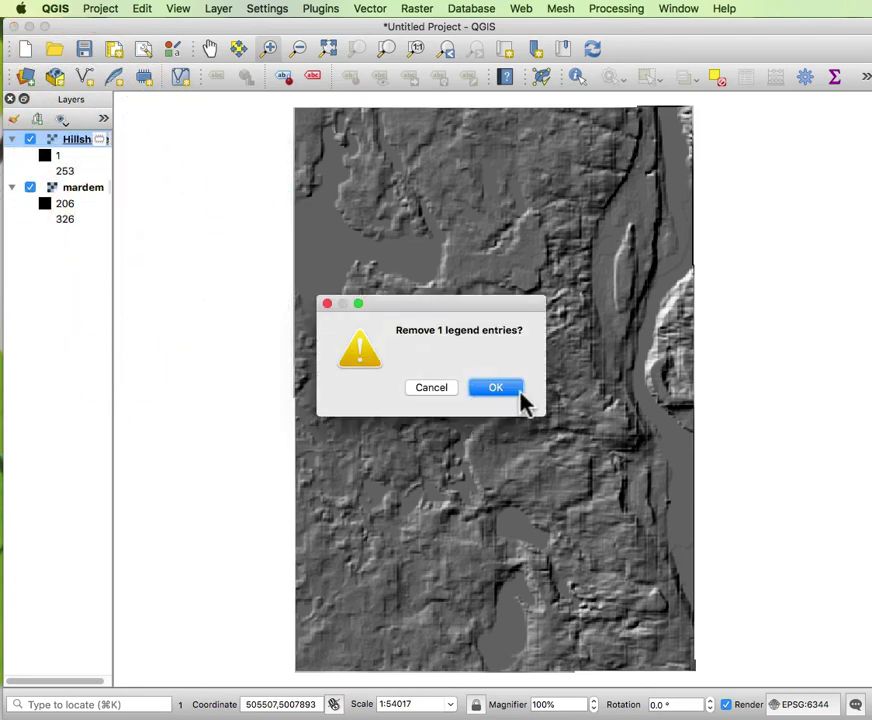
{"action": "left_click", "coordinate": [500, 387]}
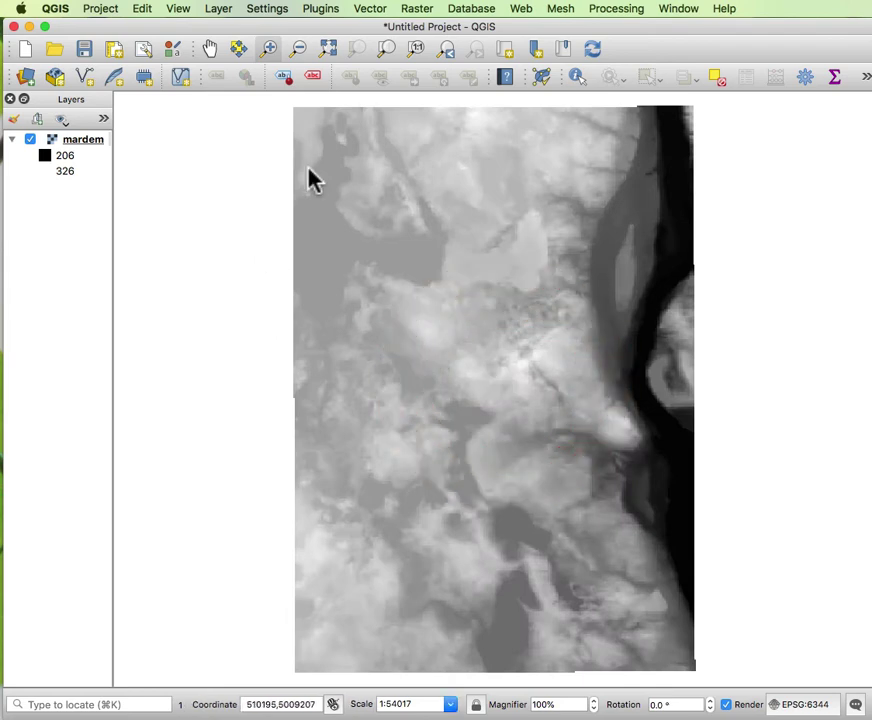
Generate contour lines from mardem at an interval of 10 with the ELEV attribute, and close the dialog
{"action": "left_click", "coordinate": [418, 9]}
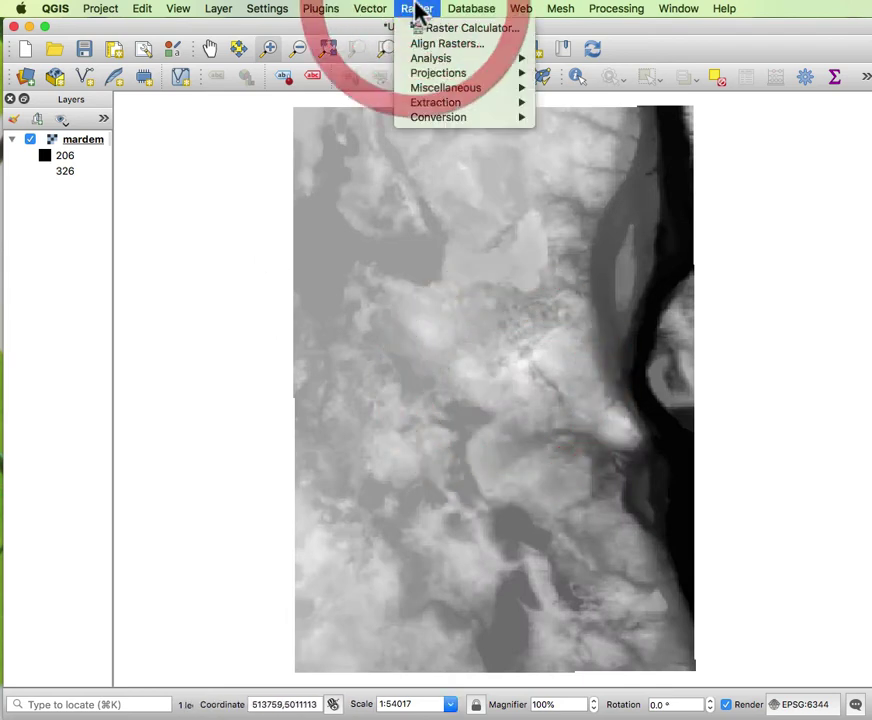
{"action": "mouse_move", "coordinate": [451, 61]}
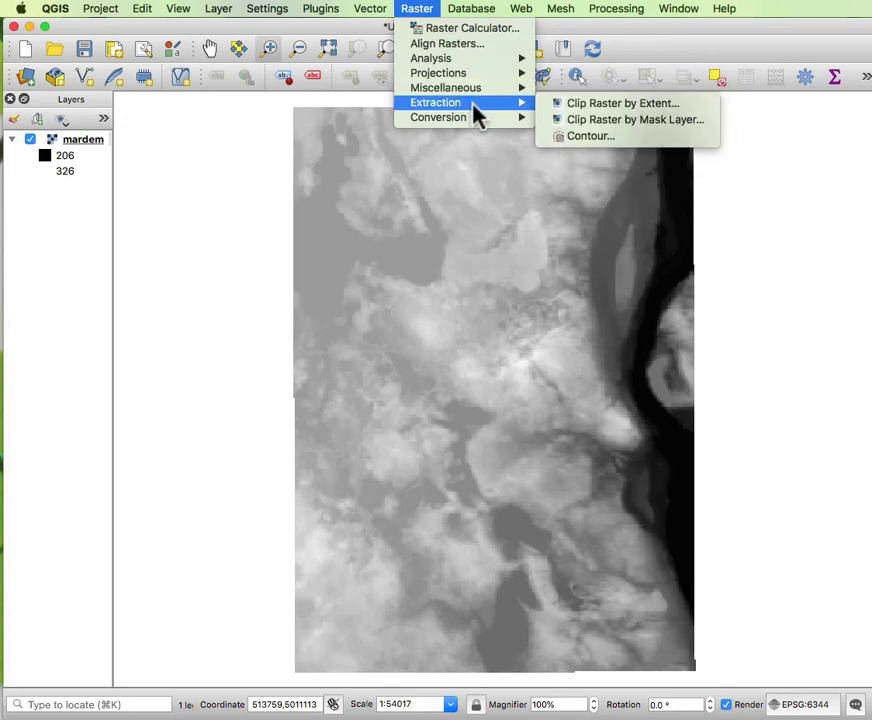
{"action": "left_click", "coordinate": [566, 137]}
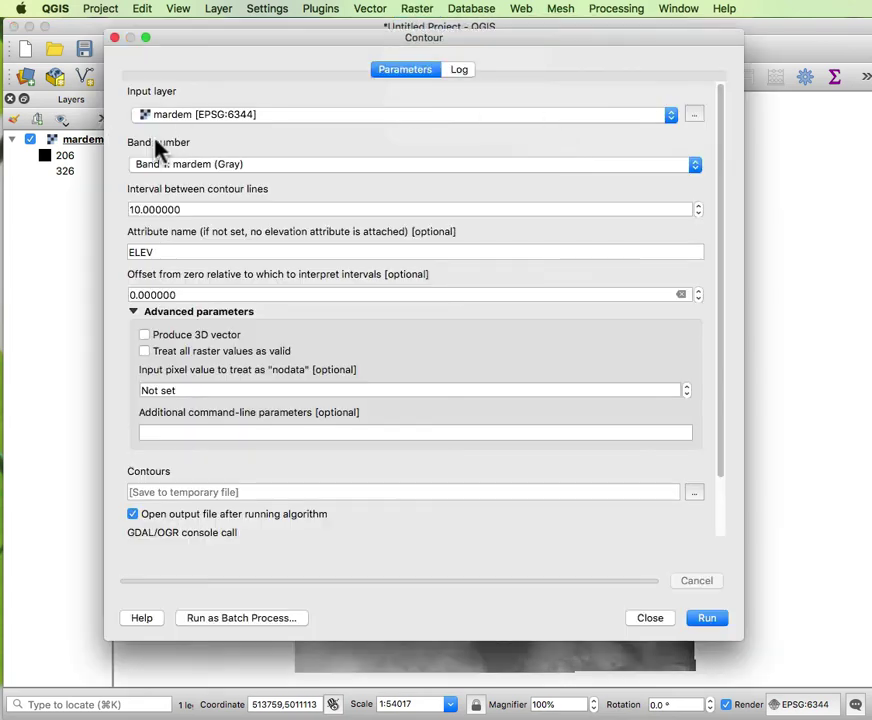
{"action": "left_click", "coordinate": [713, 618]}
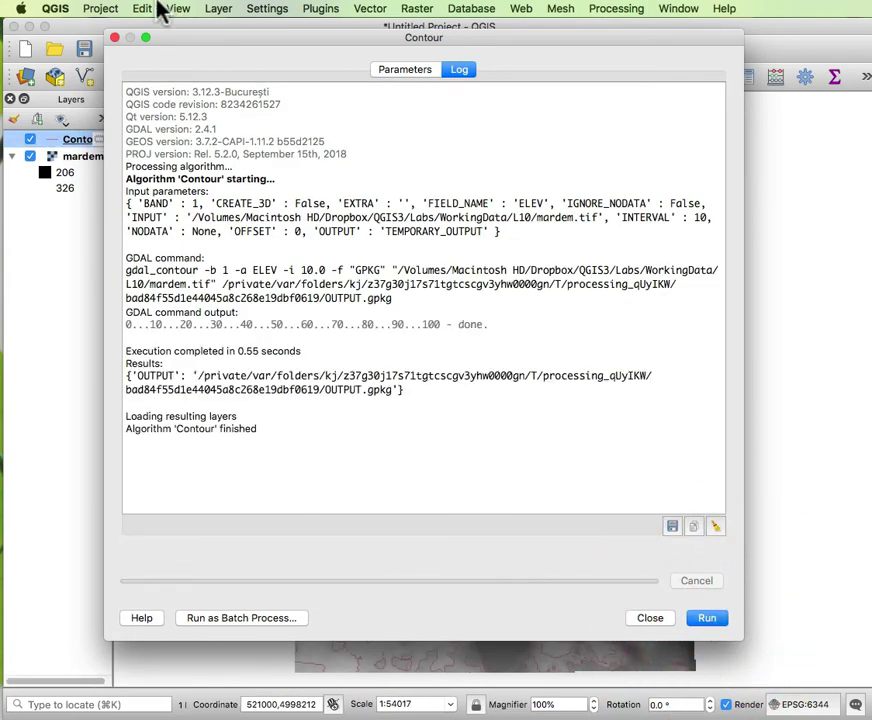
{"action": "left_click", "coordinate": [115, 37]}
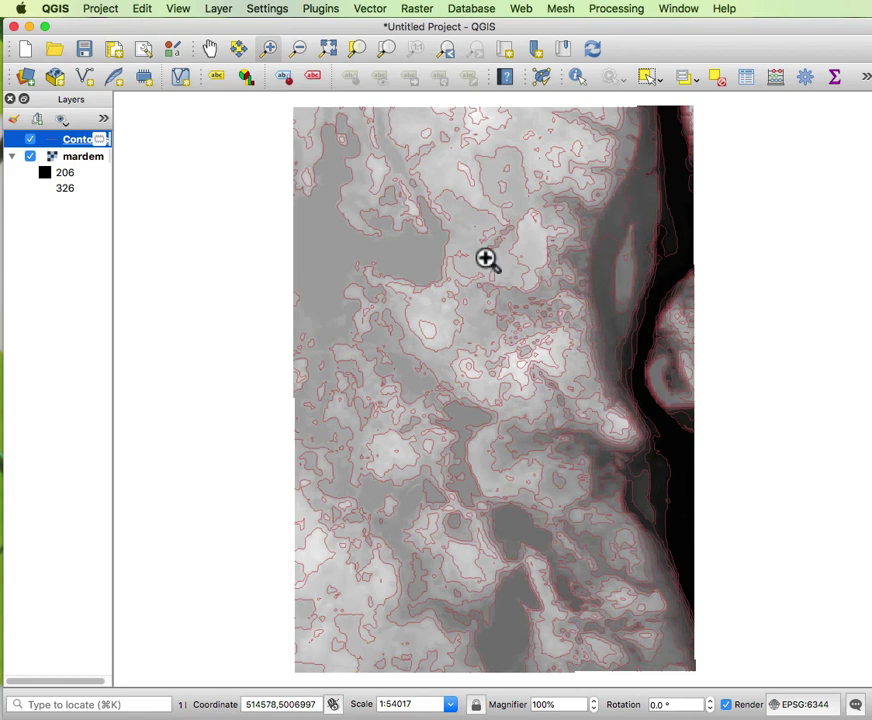
Remove the contour layer from the project
{"action": "right_click", "coordinate": [76, 145]}
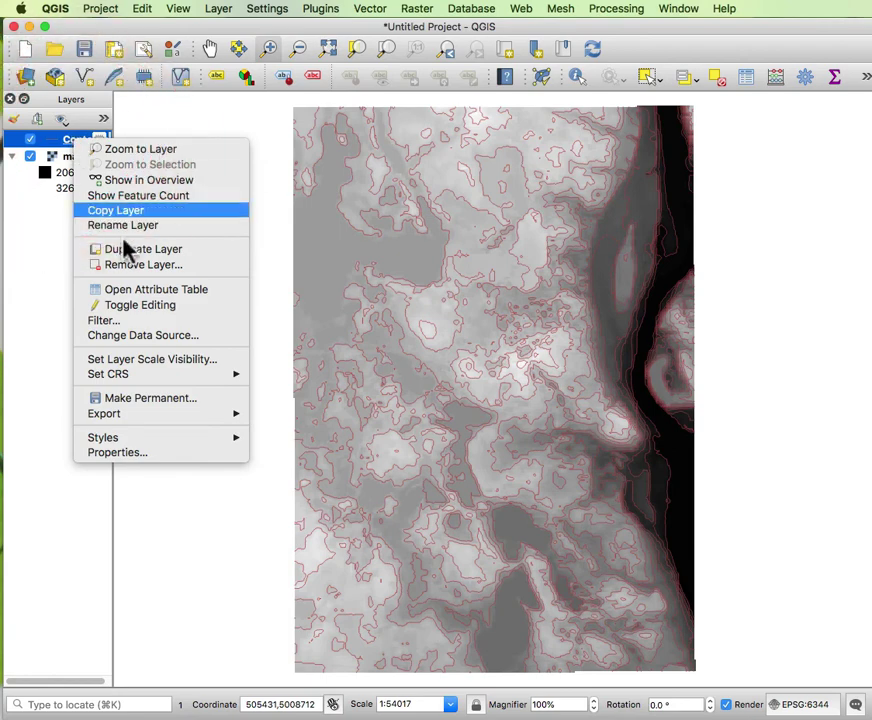
{"action": "left_click", "coordinate": [137, 268]}
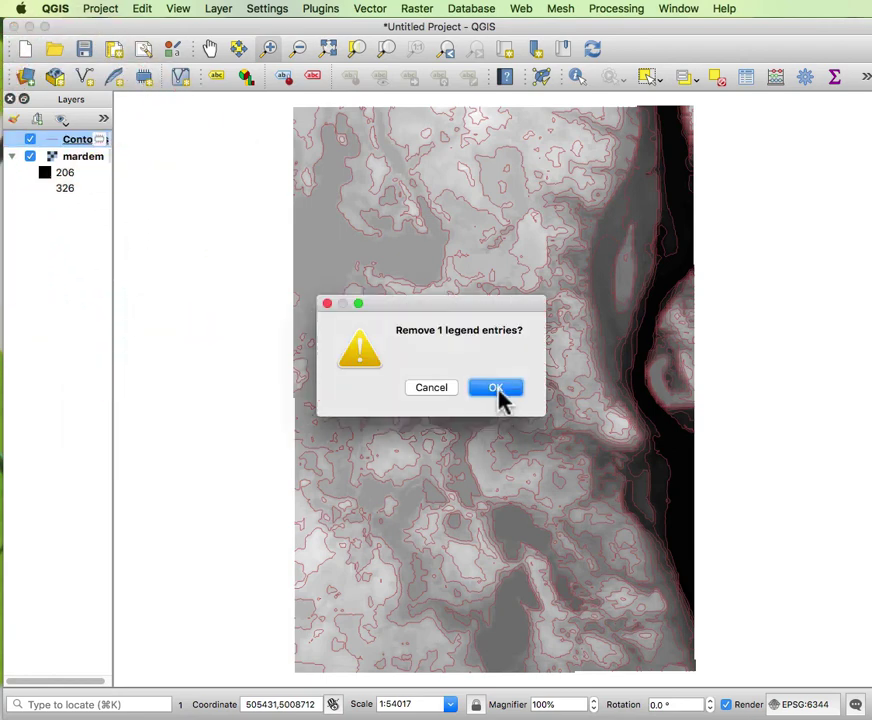
{"action": "left_click", "coordinate": [497, 388]}
Display the Processing Toolbox and collapse its SAGA group
{"action": "left_click", "coordinate": [406, 12]}
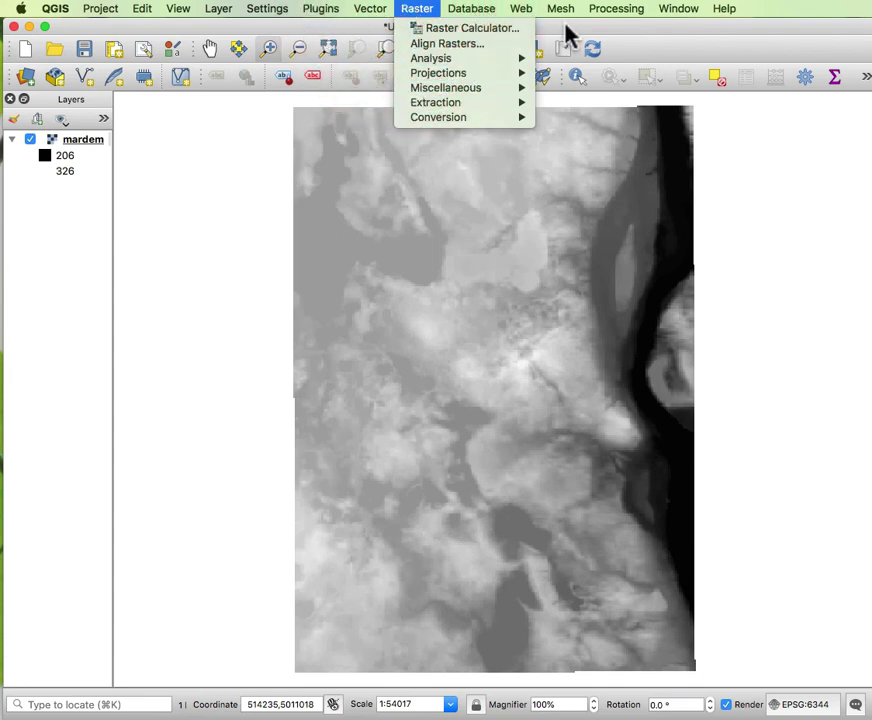
{"action": "left_click", "coordinate": [565, 35]}
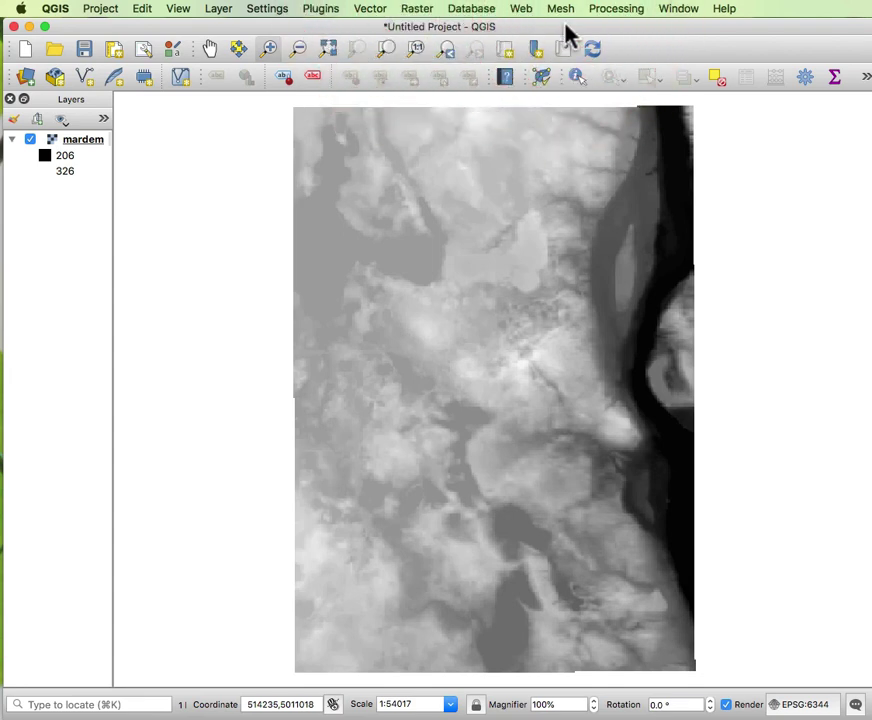
{"action": "left_click", "coordinate": [179, 9]}
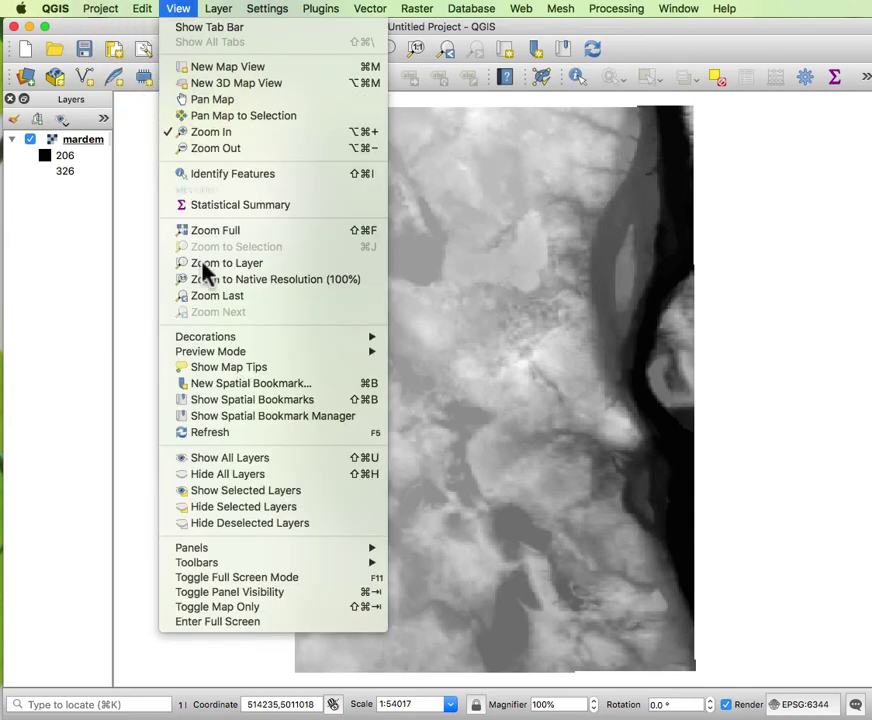
{"action": "mouse_move", "coordinate": [286, 556]}
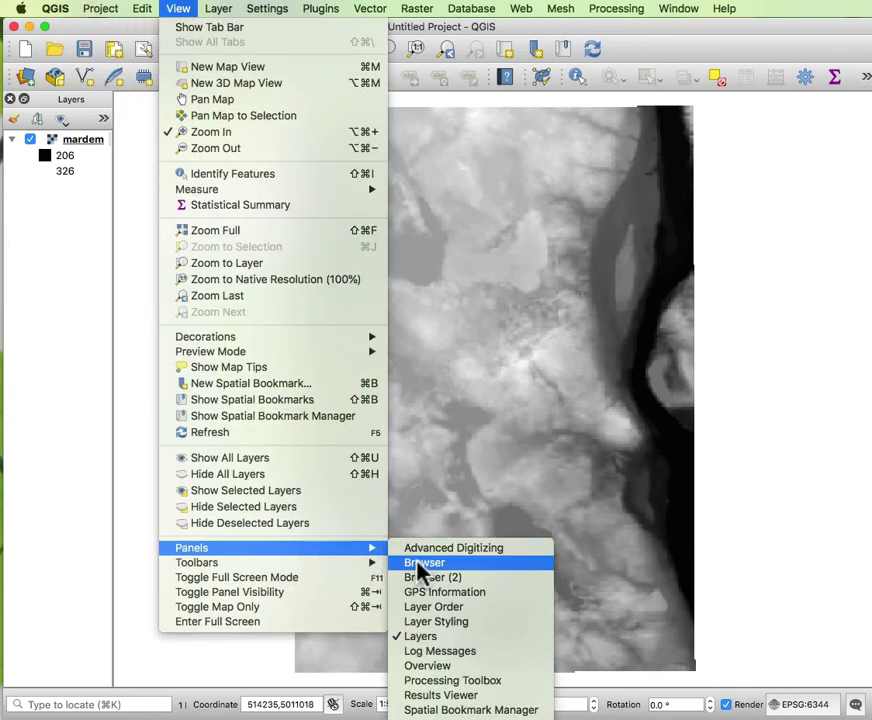
{"action": "left_click", "coordinate": [430, 681]}
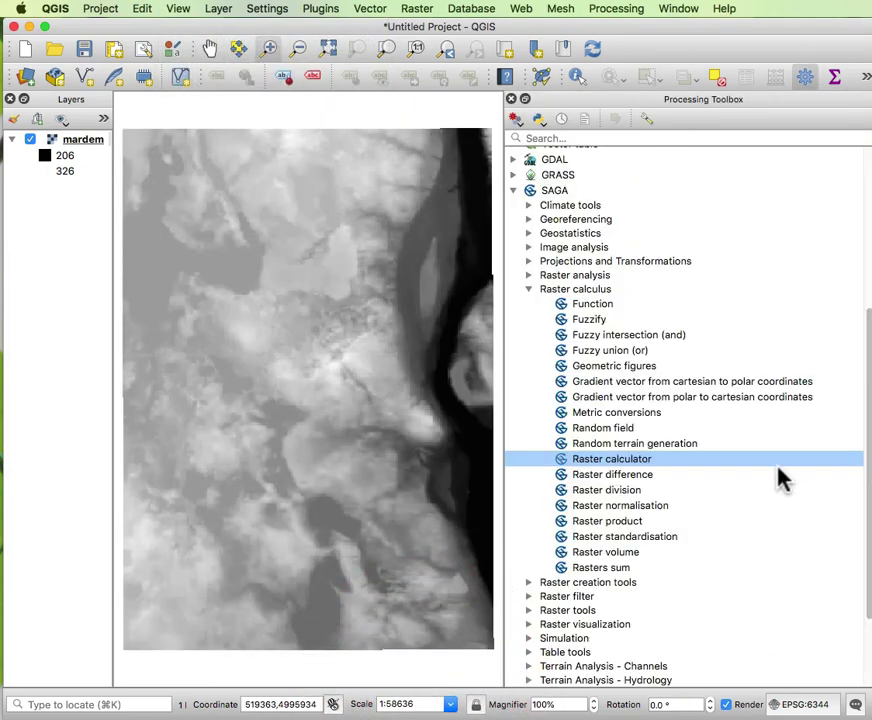
{"action": "scroll", "coordinate": [600, 230], "scroll_direction": "up", "scroll_amount": 5}
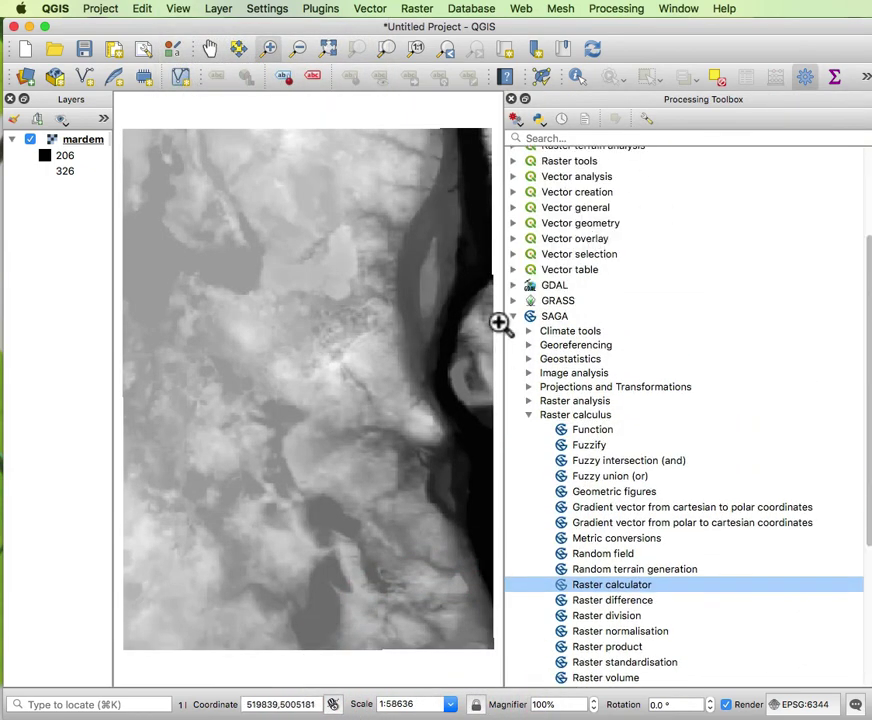
{"action": "left_click", "coordinate": [513, 316]}
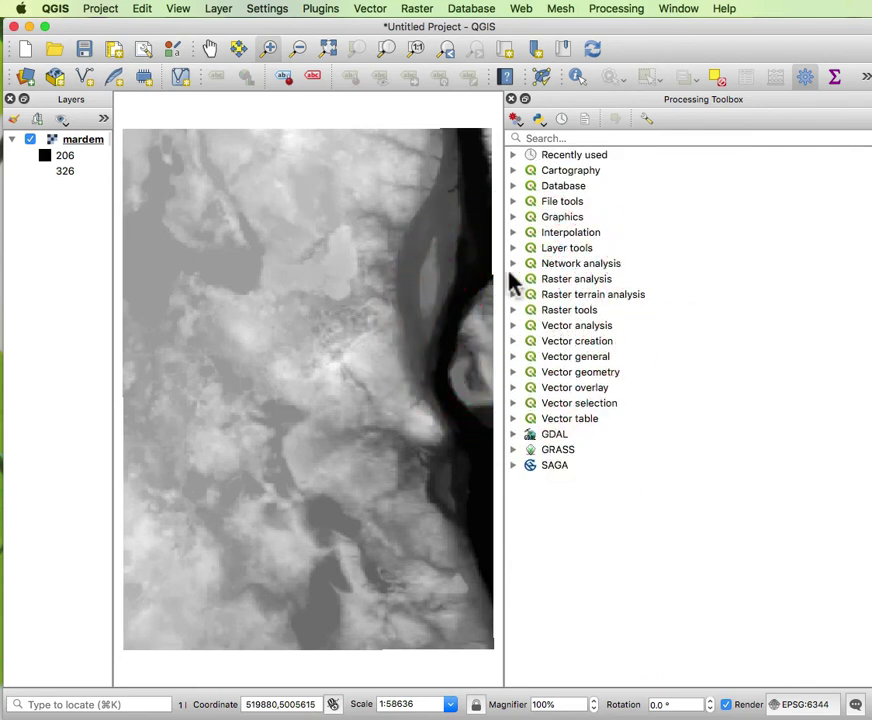
Examine the native Raster analysis and Raster terrain analysis algorithms in the Processing Toolbox, collapsing each group after viewing
{"action": "left_click", "coordinate": [516, 281]}
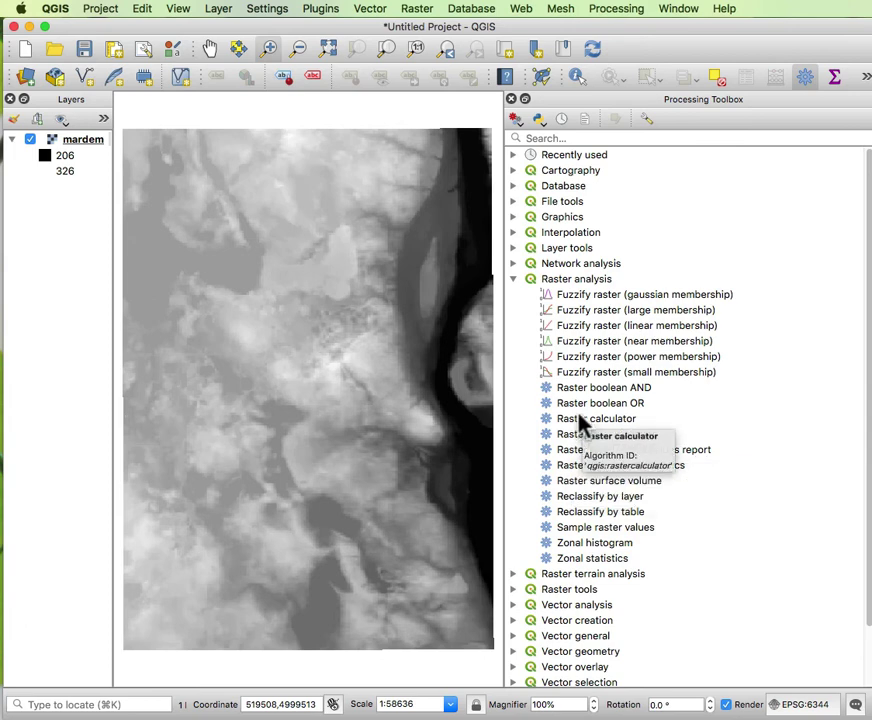
{"action": "left_click", "coordinate": [512, 280]}
{"action": "left_click", "coordinate": [513, 295]}
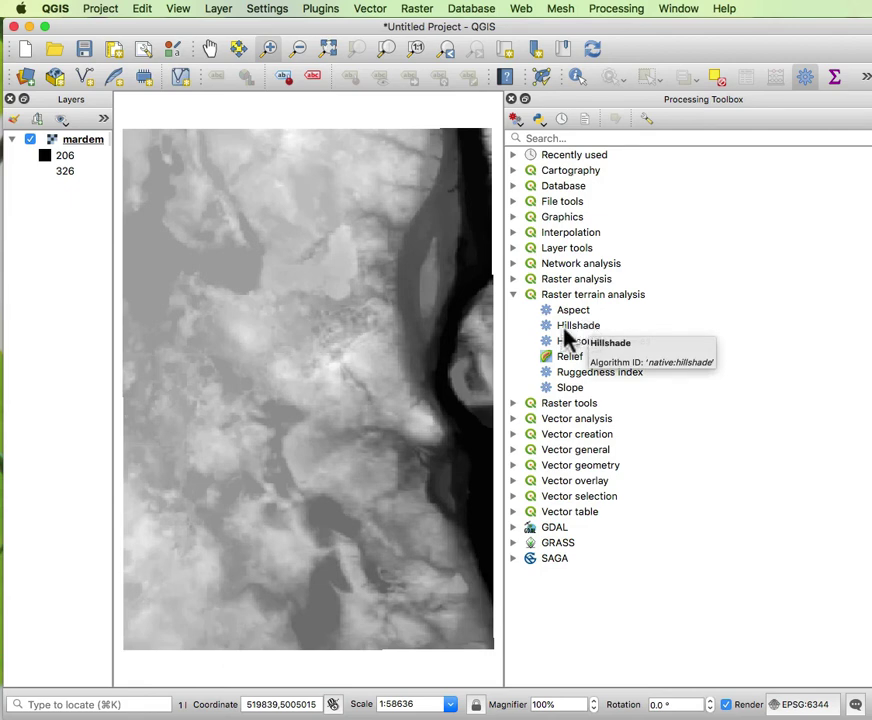
{"action": "left_click", "coordinate": [514, 295]}
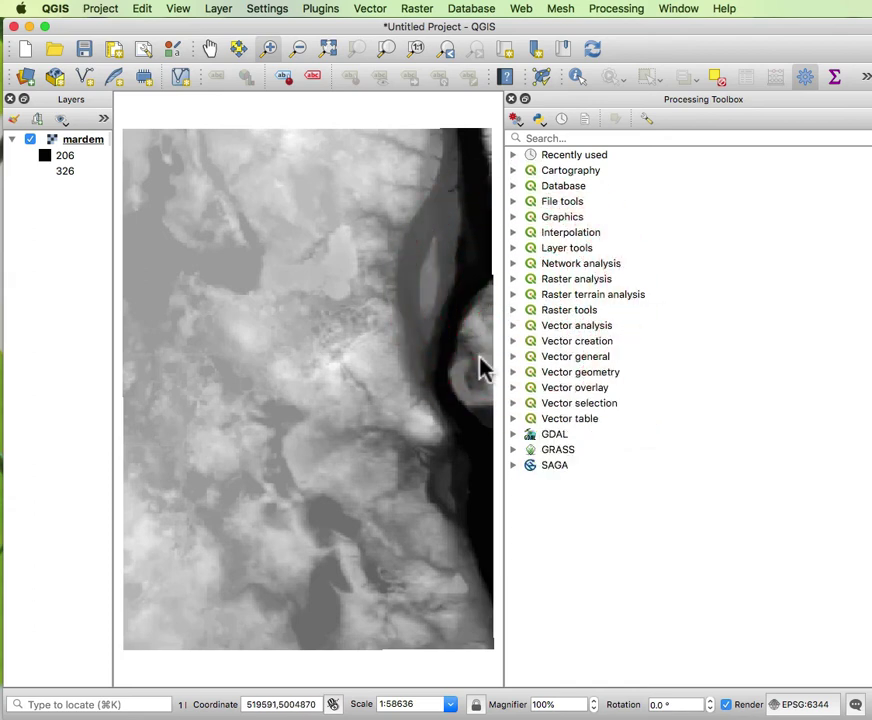
Examine the Raster analysis algorithms of the GDAL provider, and collapse the GDAL group
{"action": "left_click", "coordinate": [512, 434]}
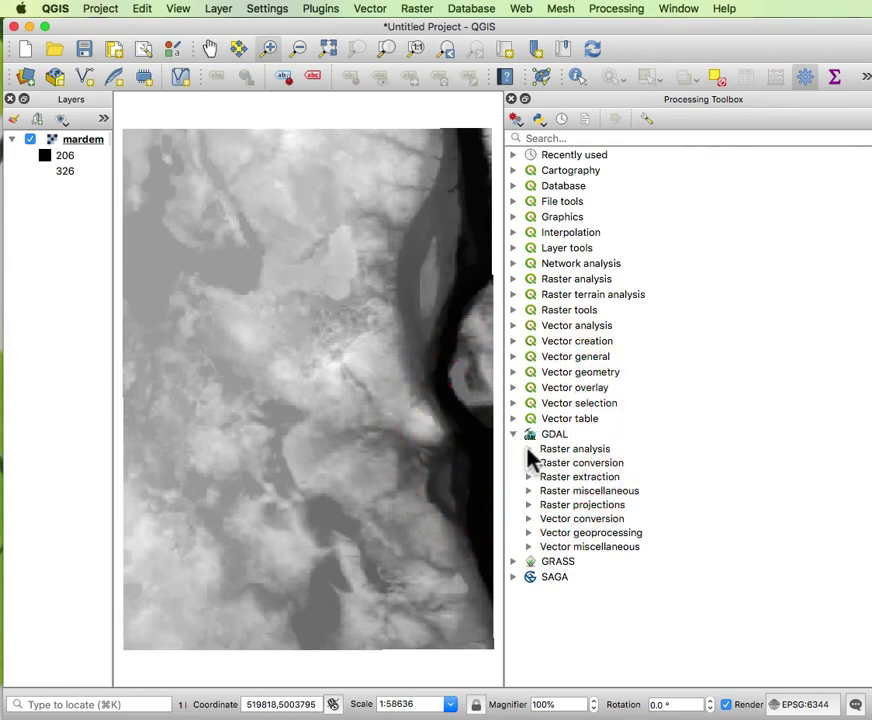
{"action": "left_click", "coordinate": [528, 450]}
{"action": "scroll", "coordinate": [540, 462], "scroll_direction": "down", "scroll_amount": 3}
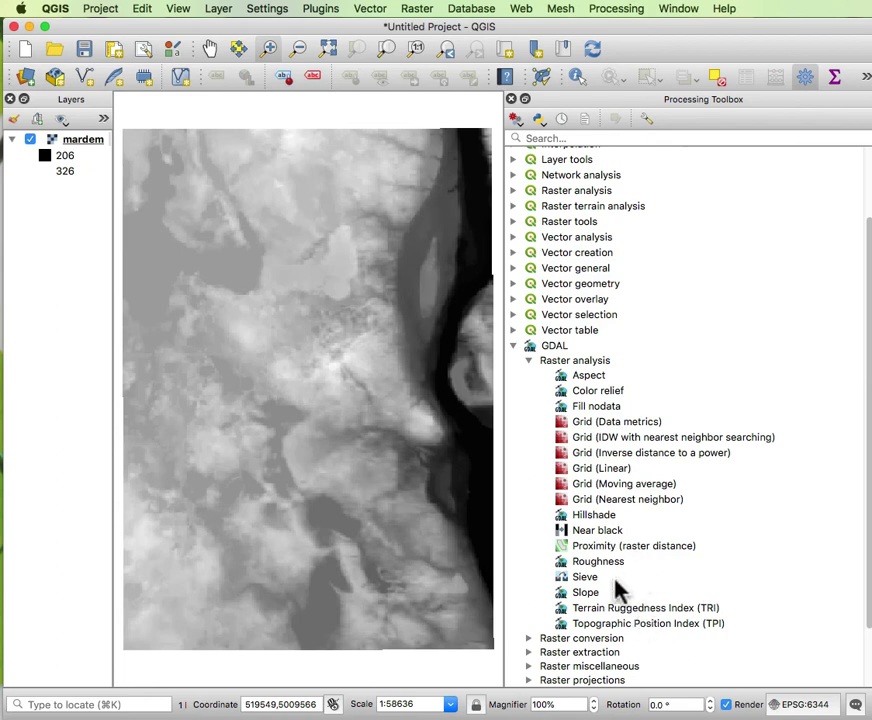
{"action": "left_click", "coordinate": [529, 360]}
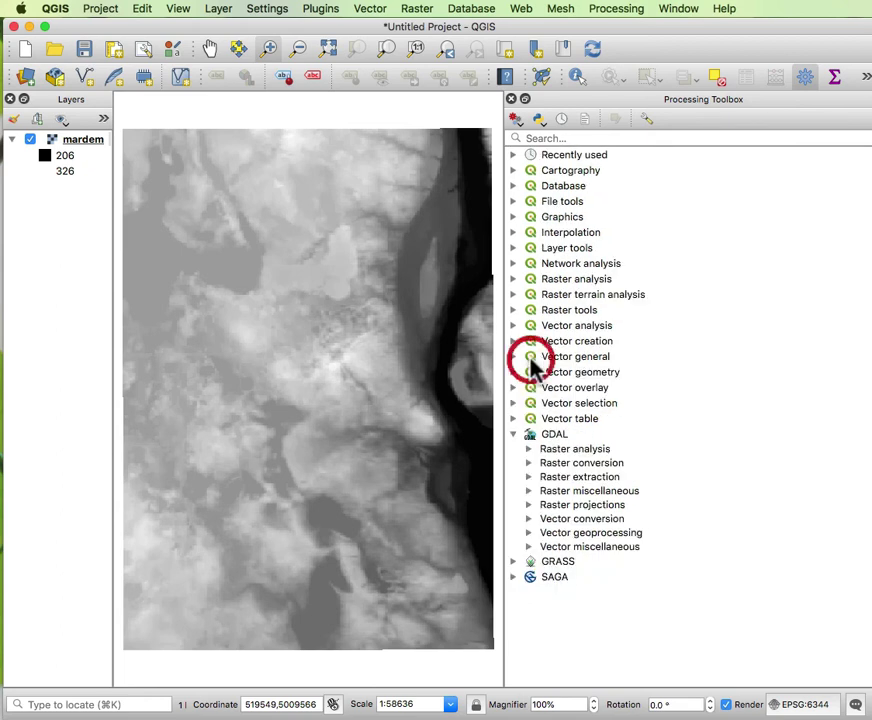
{"action": "left_click", "coordinate": [514, 436]}
Examine the Raster (r.*) algorithms of the GRASS provider, and collapse that raster subgroup
{"action": "left_click", "coordinate": [515, 450]}
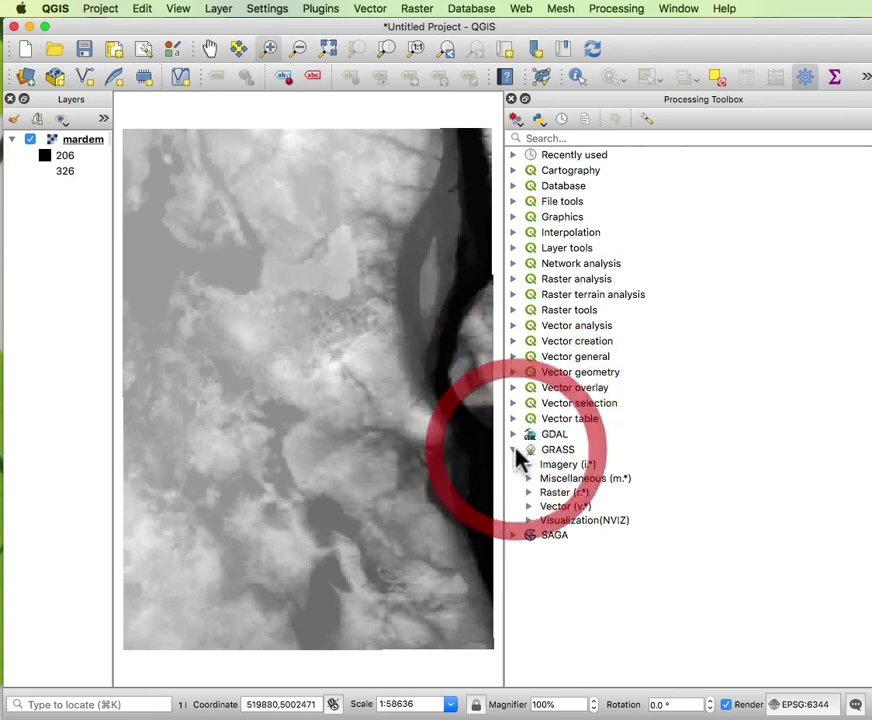
{"action": "left_click", "coordinate": [529, 493]}
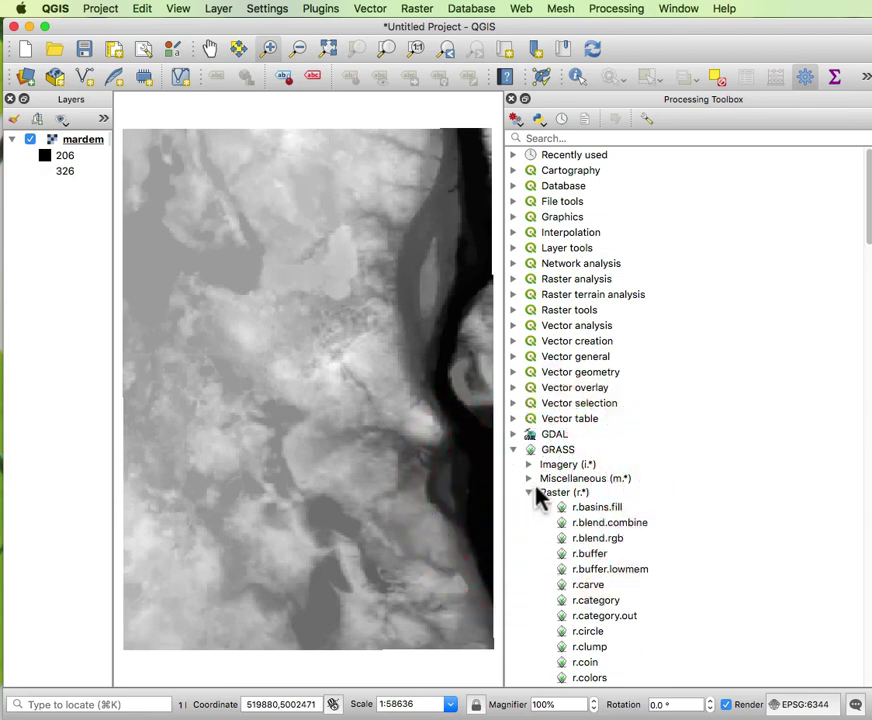
{"action": "scroll", "coordinate": [537, 495], "scroll_direction": "down", "scroll_amount": 3}
{"action": "scroll", "coordinate": [540, 497], "scroll_direction": "down", "scroll_amount": 2}
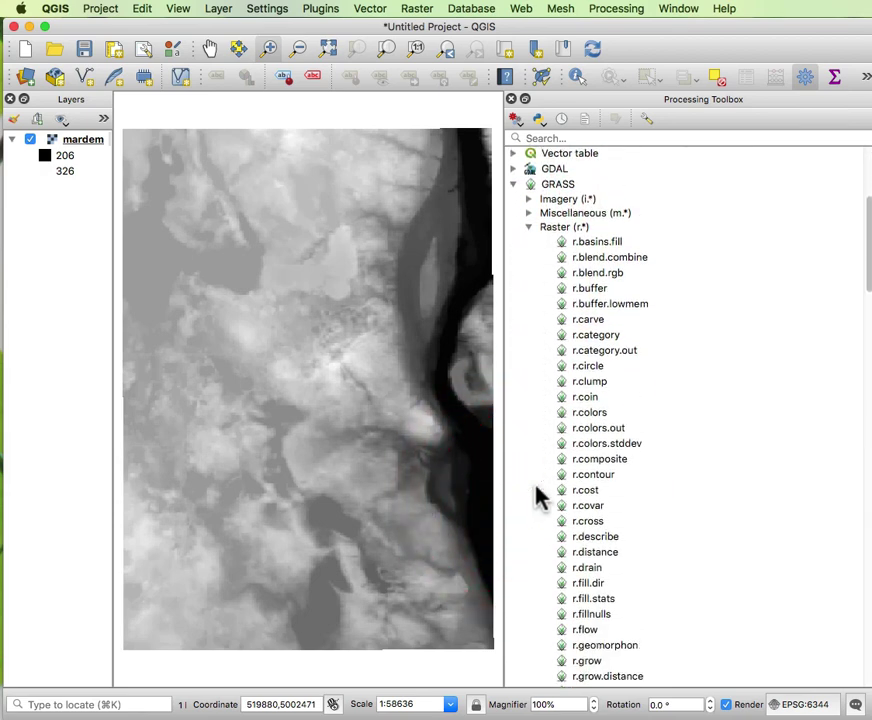
{"action": "scroll", "coordinate": [540, 497], "scroll_direction": "up", "scroll_amount": 4}
{"action": "left_click", "coordinate": [531, 364]}
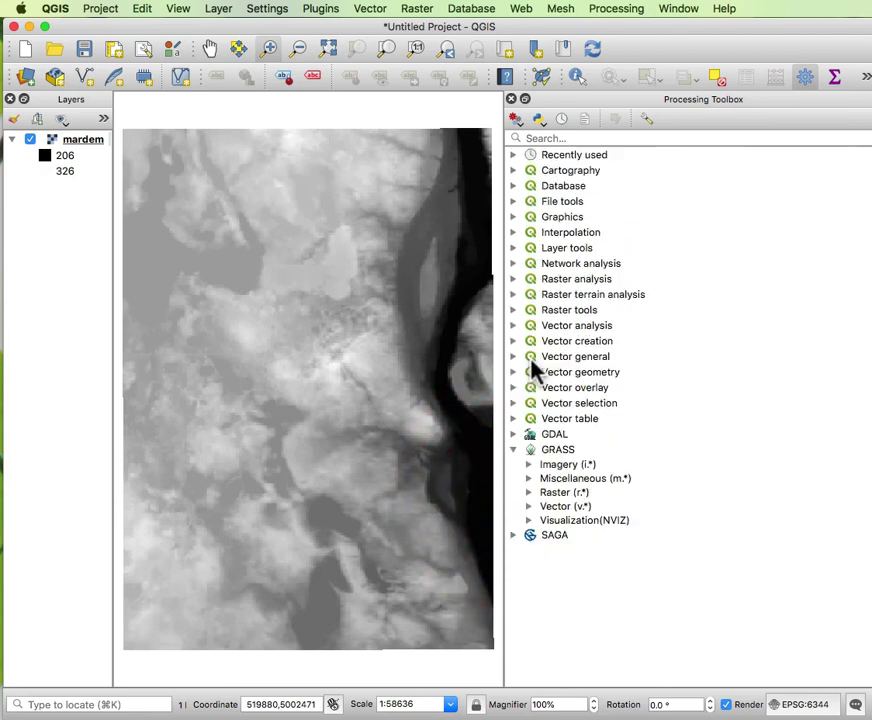
Collapse the GRASS group and examine SAGA's algorithm categories, including the Raster calculus algorithms
{"action": "left_click", "coordinate": [513, 535]}
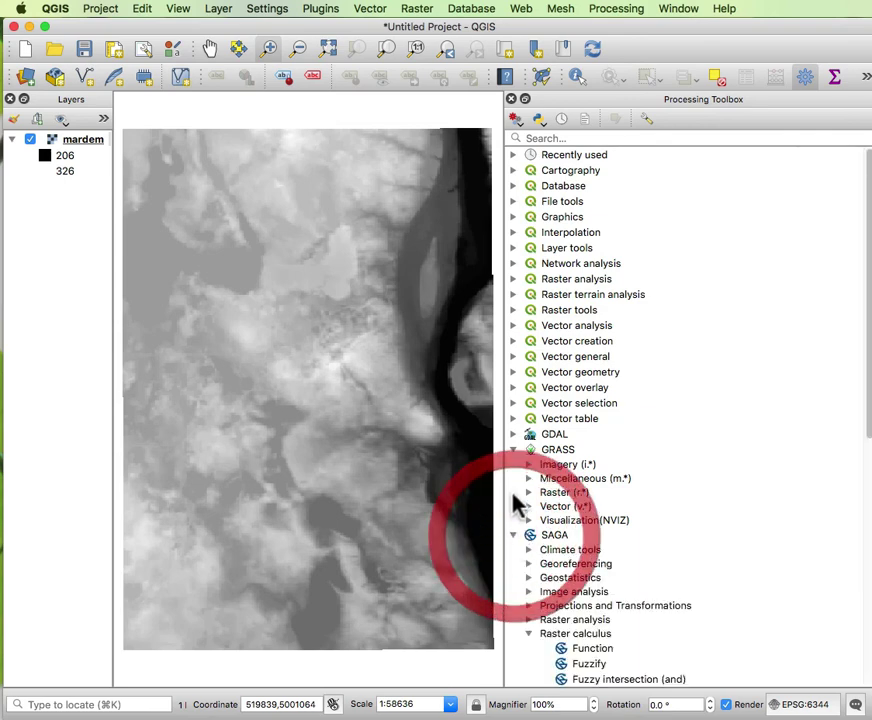
{"action": "left_click", "coordinate": [514, 451]}
{"action": "scroll", "coordinate": [560, 505], "scroll_direction": "down", "scroll_amount": 2}
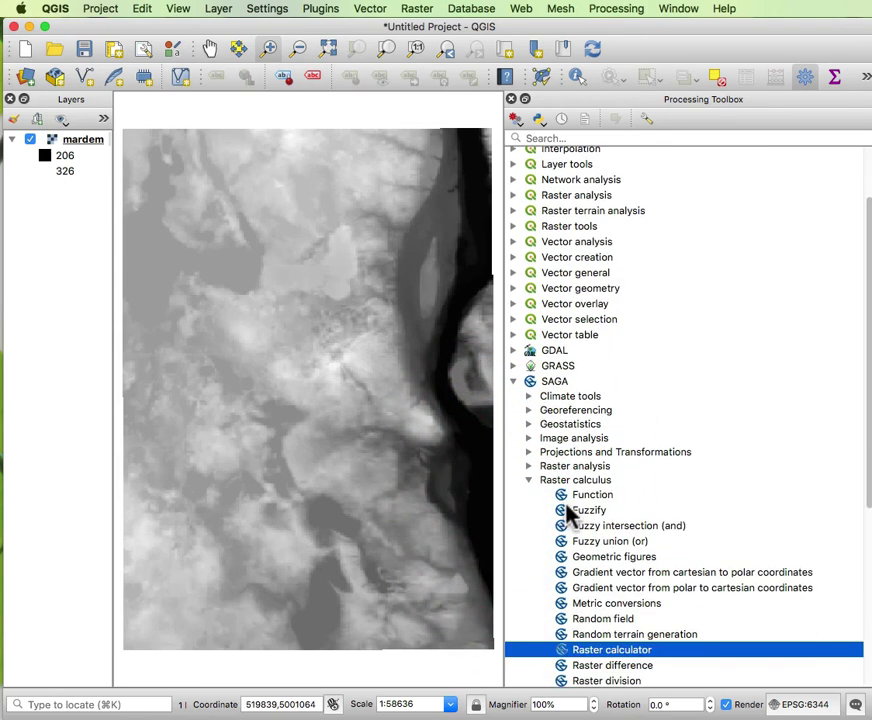
{"action": "scroll", "coordinate": [566, 508], "scroll_direction": "down", "scroll_amount": 1}
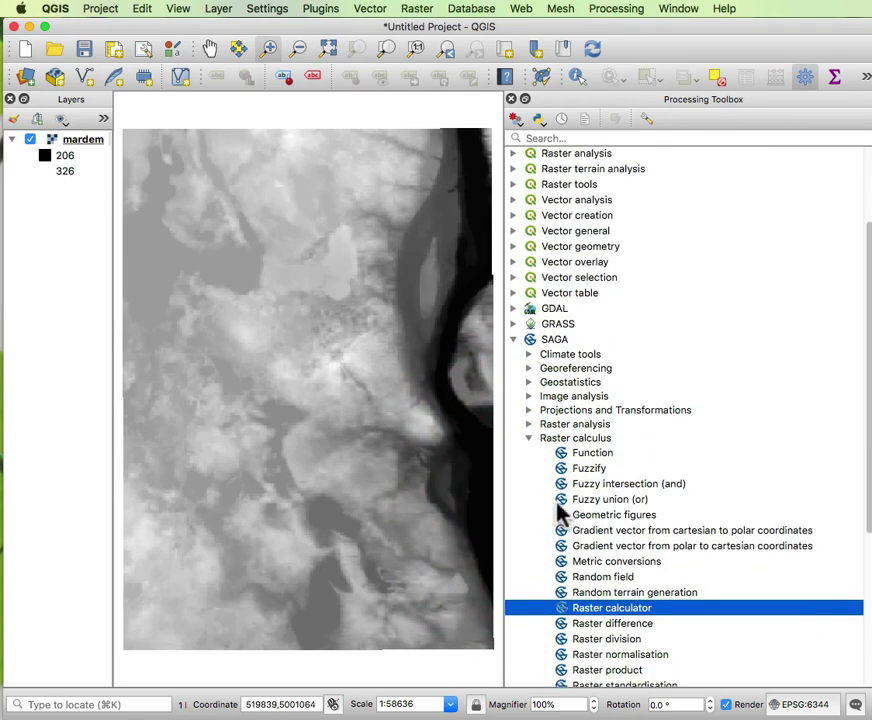
{"action": "left_click", "coordinate": [529, 439]}
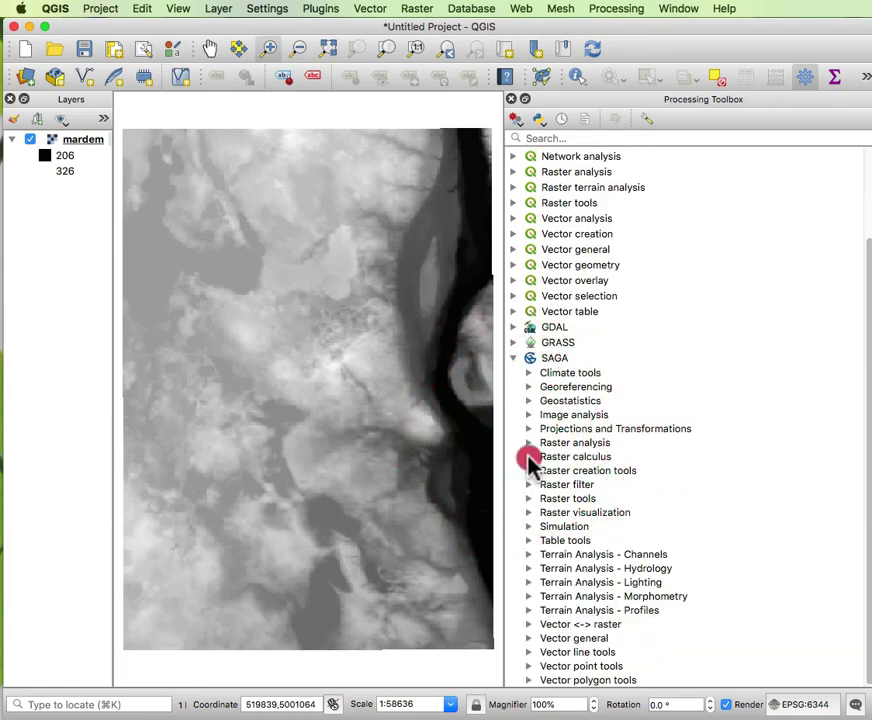
{"action": "left_click", "coordinate": [529, 457]}
{"action": "scroll", "coordinate": [618, 515], "scroll_direction": "down", "scroll_amount": 3}
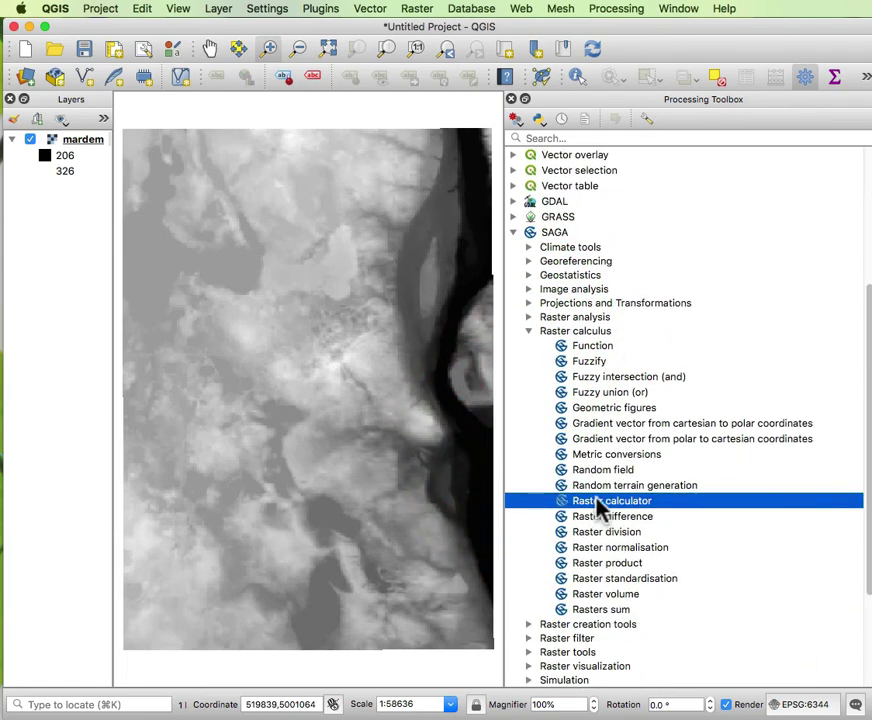
Open SAGA's Raster calculator, review its parameters and supported formula operators and functions, and close it without running
{"action": "double_click", "coordinate": [598, 503]}
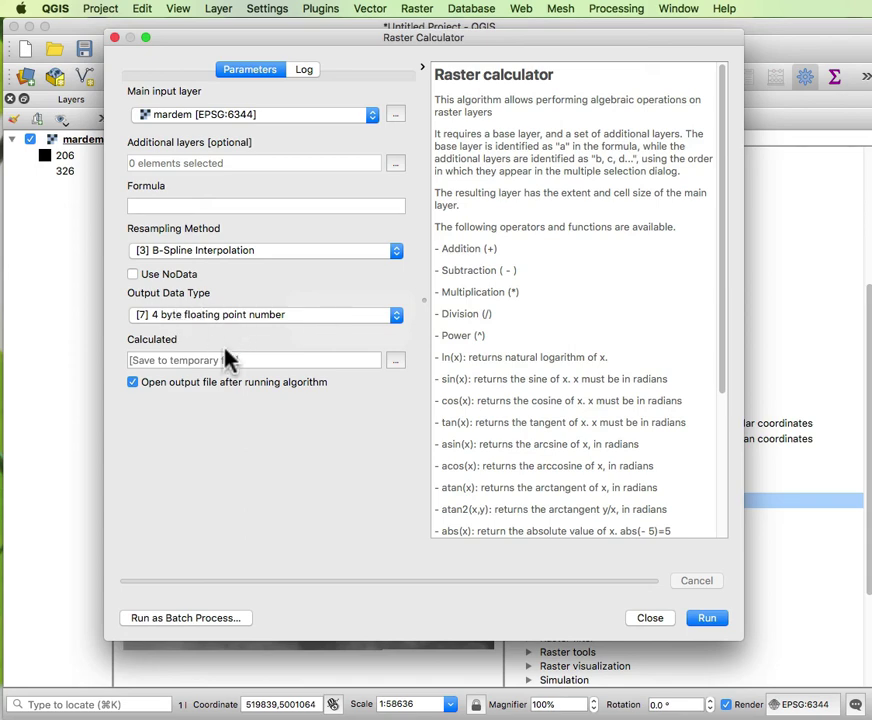
{"action": "scroll", "coordinate": [568, 385], "scroll_direction": "down", "scroll_amount": 5}
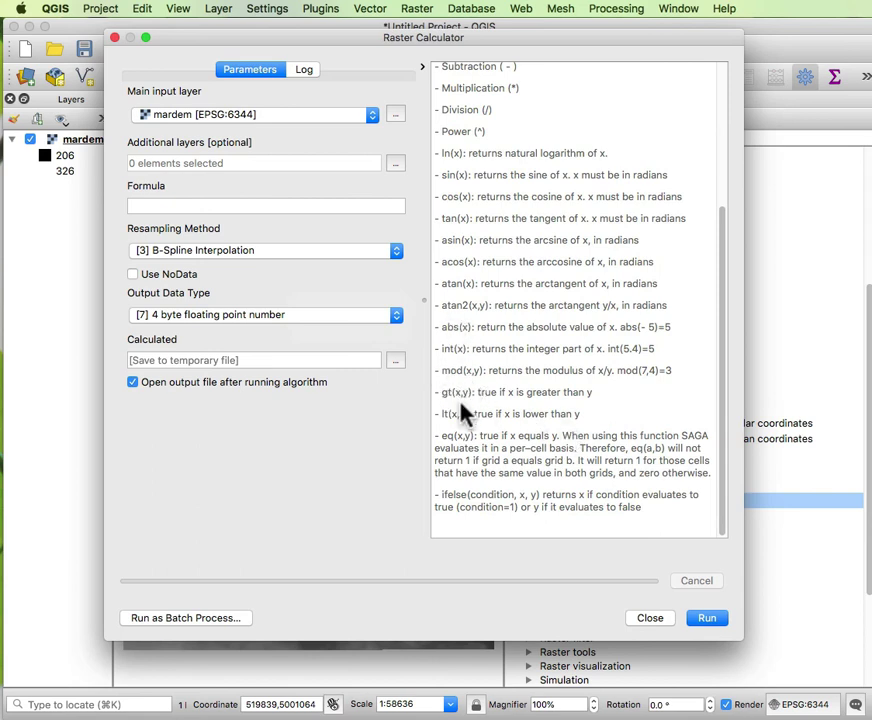
{"action": "scroll", "coordinate": [460, 428], "scroll_direction": "up", "scroll_amount": 5}
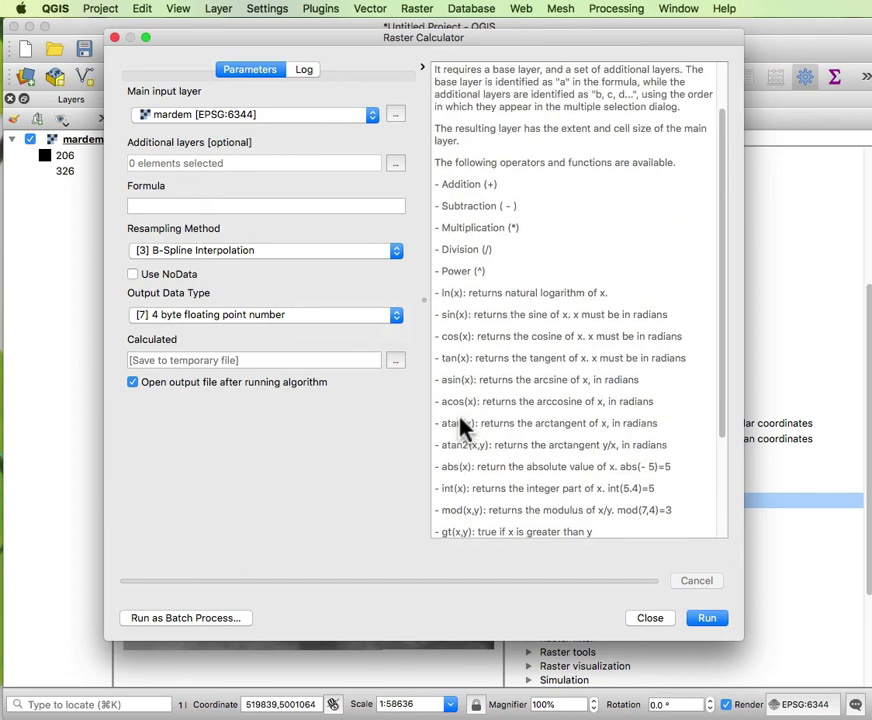
{"action": "scroll", "coordinate": [460, 428], "scroll_direction": "down", "scroll_amount": 5}
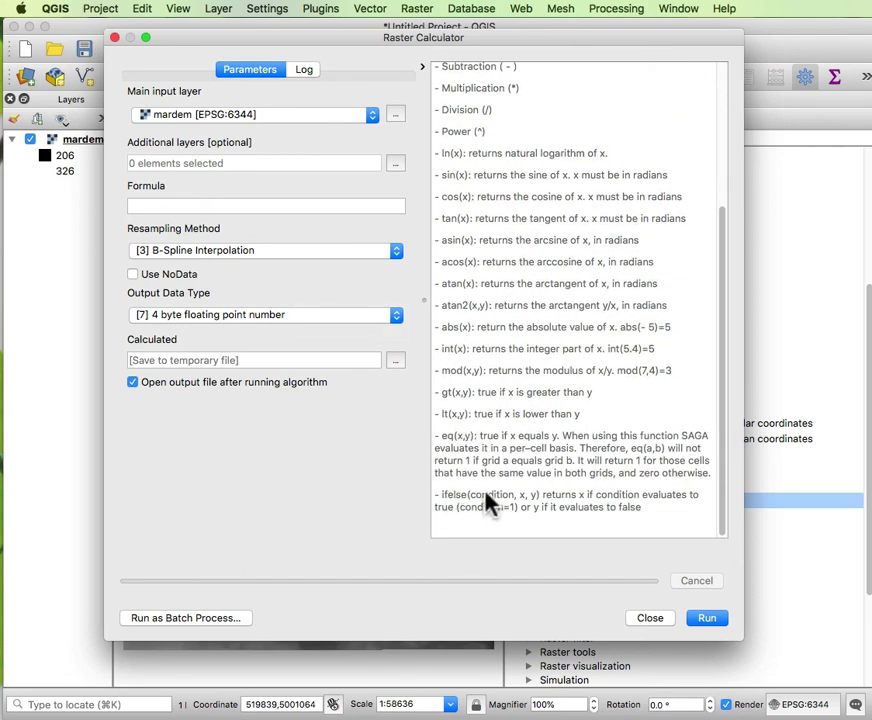
{"action": "scroll", "coordinate": [484, 490], "scroll_direction": "up", "scroll_amount": 5}
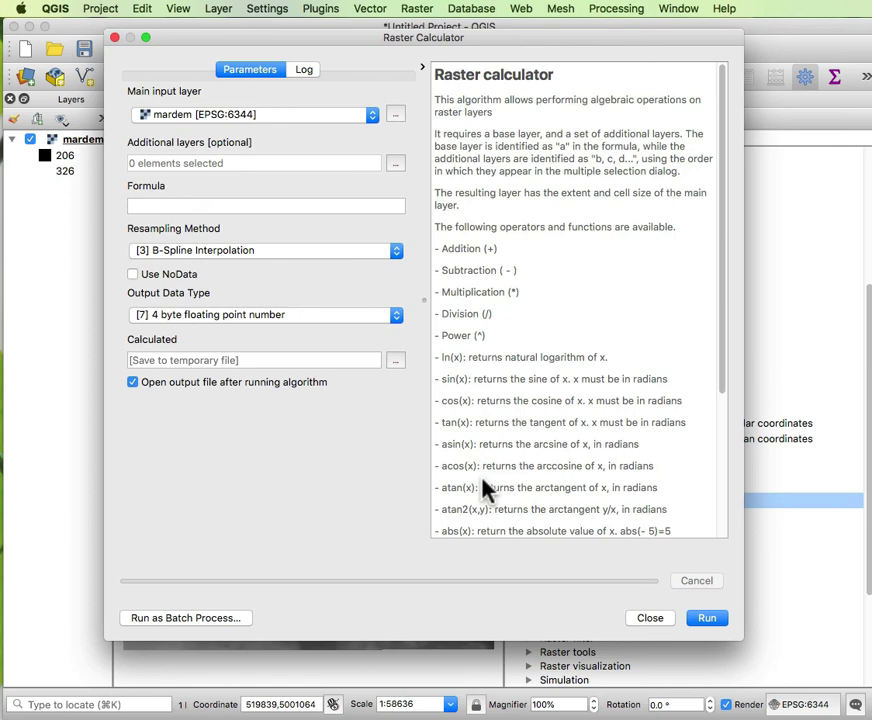
{"action": "left_click", "coordinate": [652, 620]}
Collapse SAGA's Raster calculus group and examine the Terrain Analysis - Morphometry algorithms, collapsing that group when done
{"action": "scroll", "coordinate": [566, 564], "scroll_direction": "down", "scroll_amount": 3}
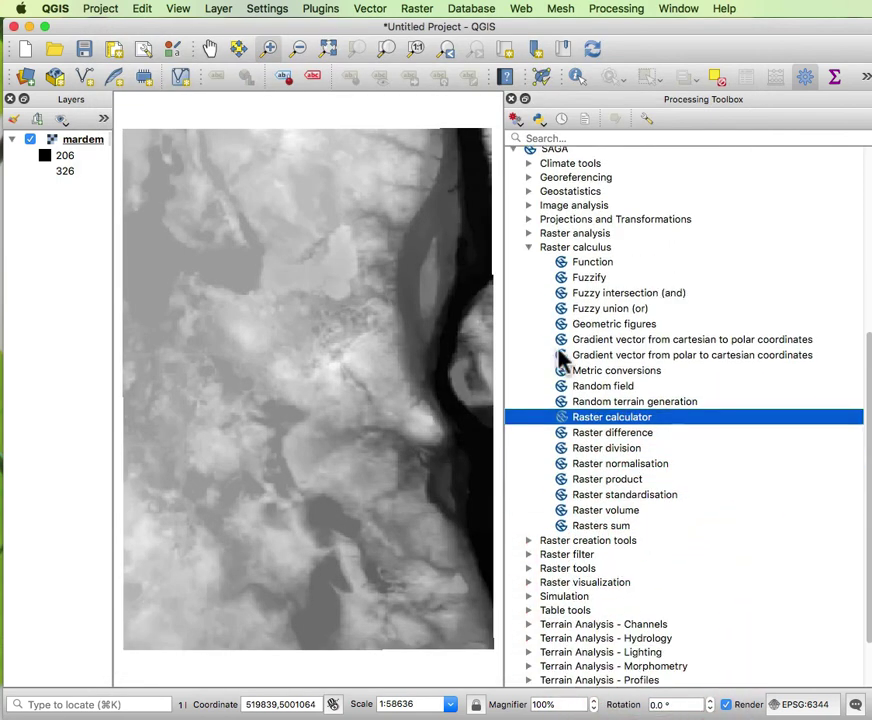
{"action": "left_click", "coordinate": [528, 248]}
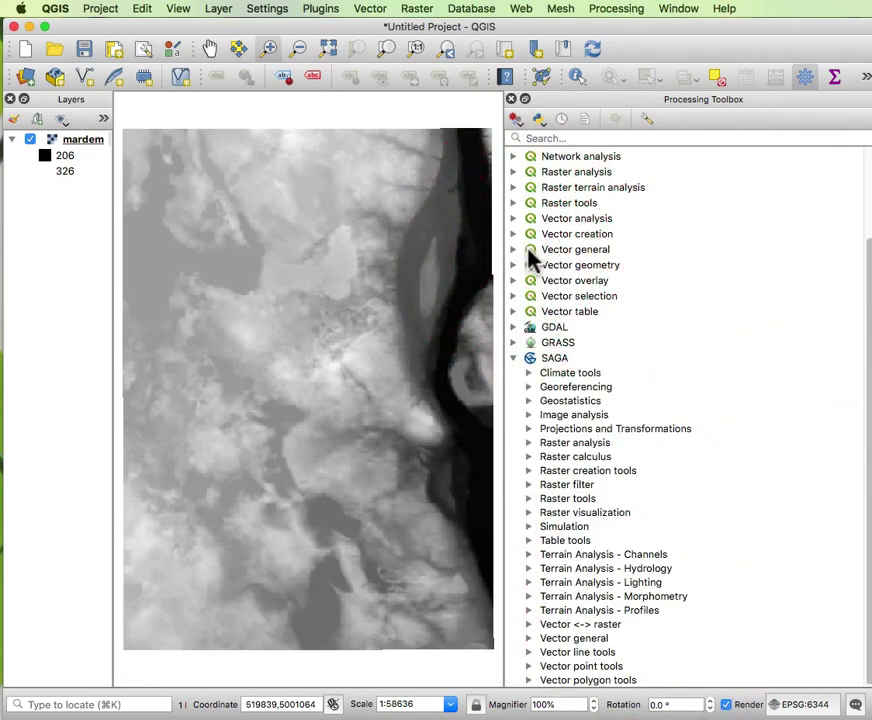
{"action": "left_click", "coordinate": [530, 597]}
{"action": "scroll", "coordinate": [555, 580], "scroll_direction": "down", "scroll_amount": 5}
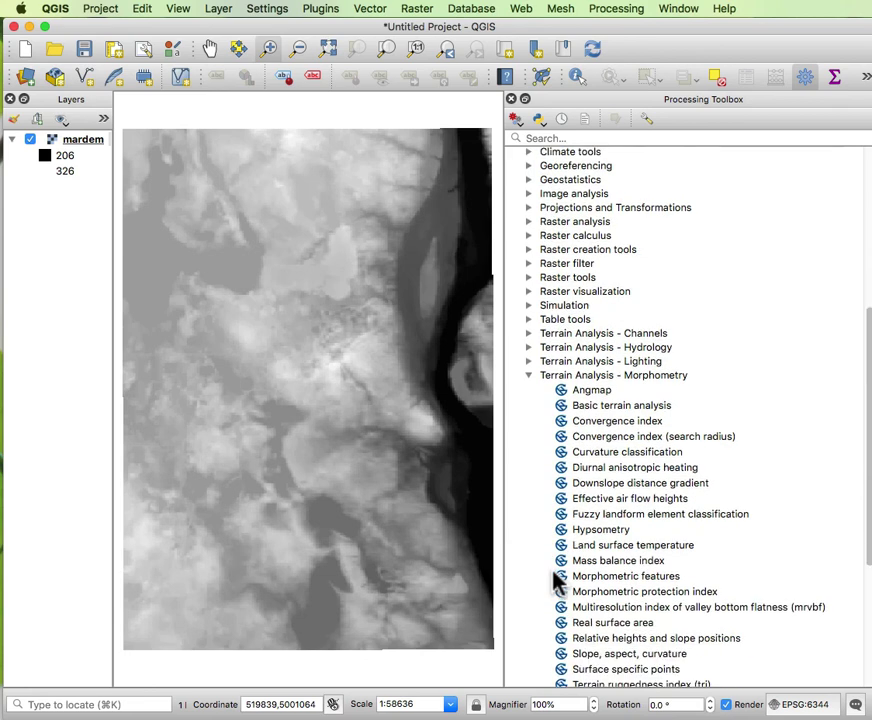
{"action": "scroll", "coordinate": [557, 582], "scroll_direction": "down", "scroll_amount": 1}
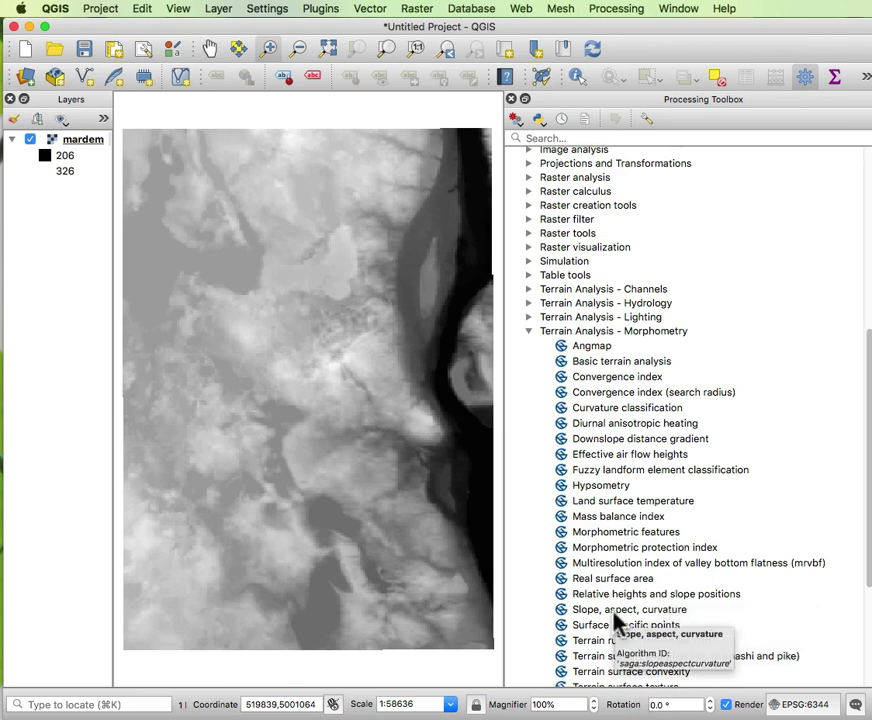
{"action": "left_click", "coordinate": [528, 331]}
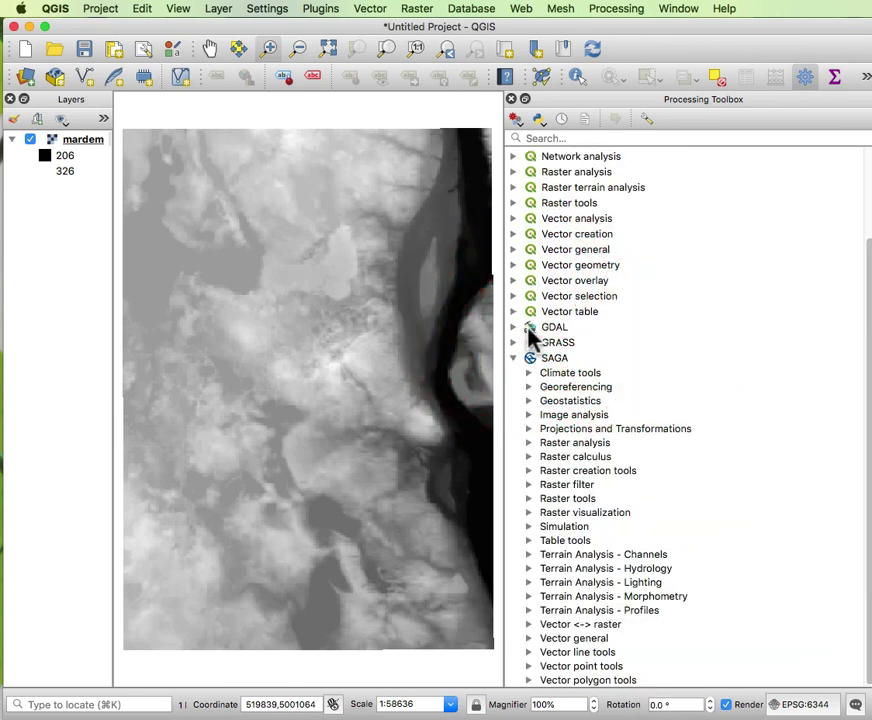